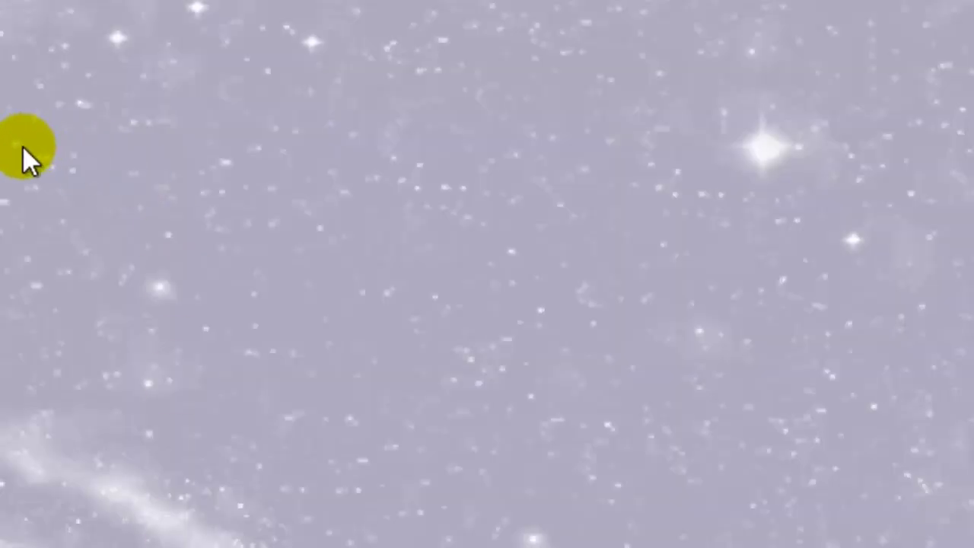
Step: Create a new Part Design part named "tuto 1" with hybrid design enabled
{"action": "mouse_move", "coordinate": [52, 66]}
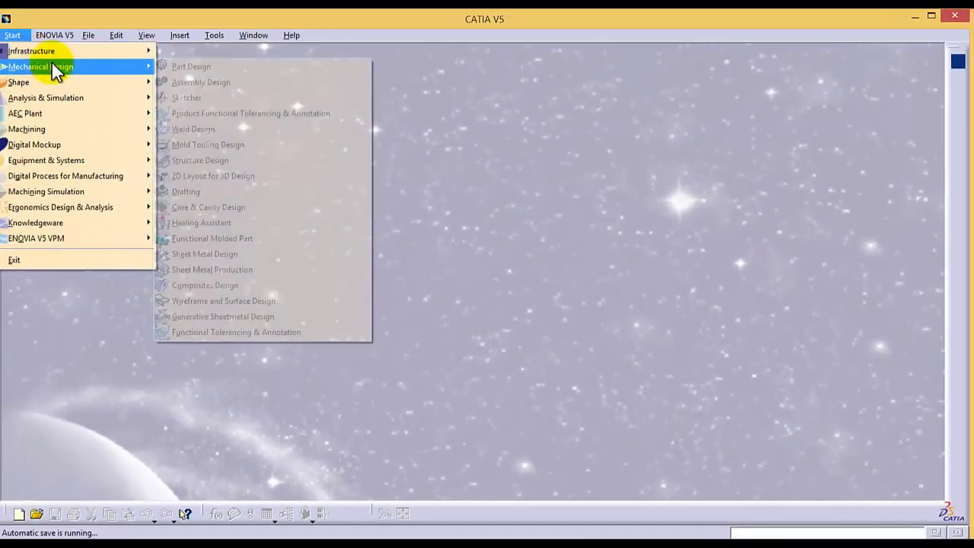
{"action": "left_click", "coordinate": [185, 66]}
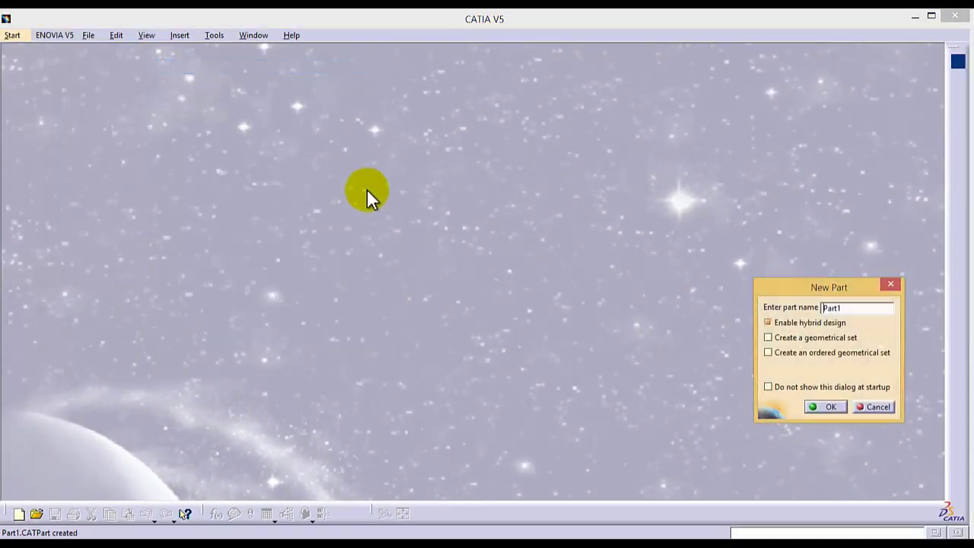
{"action": "left_click_drag", "start_coordinate": [853, 309], "coordinate": [773, 315]}
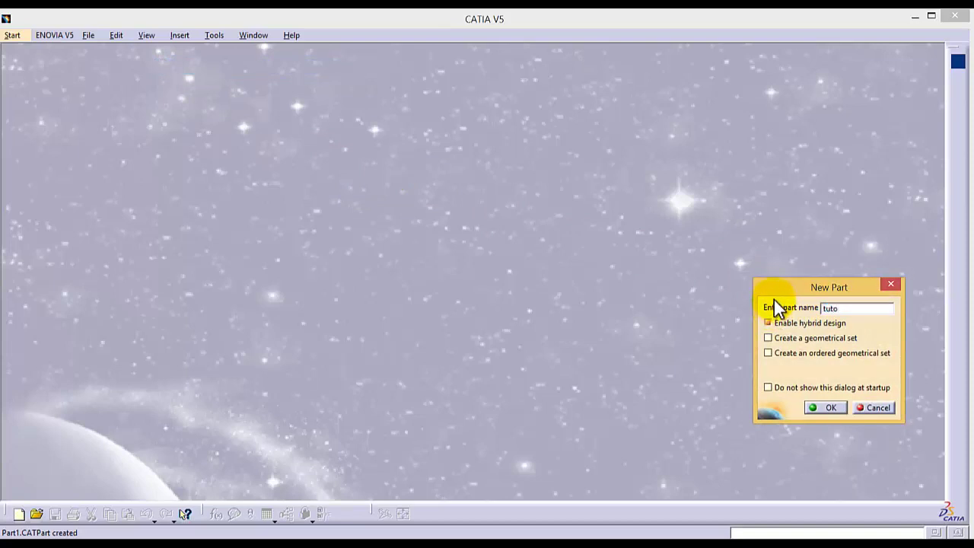
{"action": "type", "text": "tuto 1"}
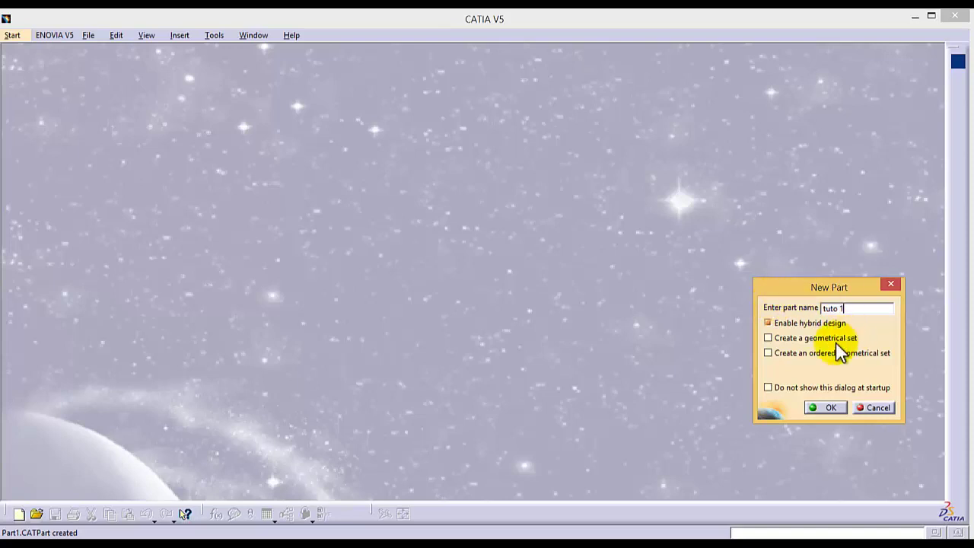
{"action": "left_click", "coordinate": [830, 407]}
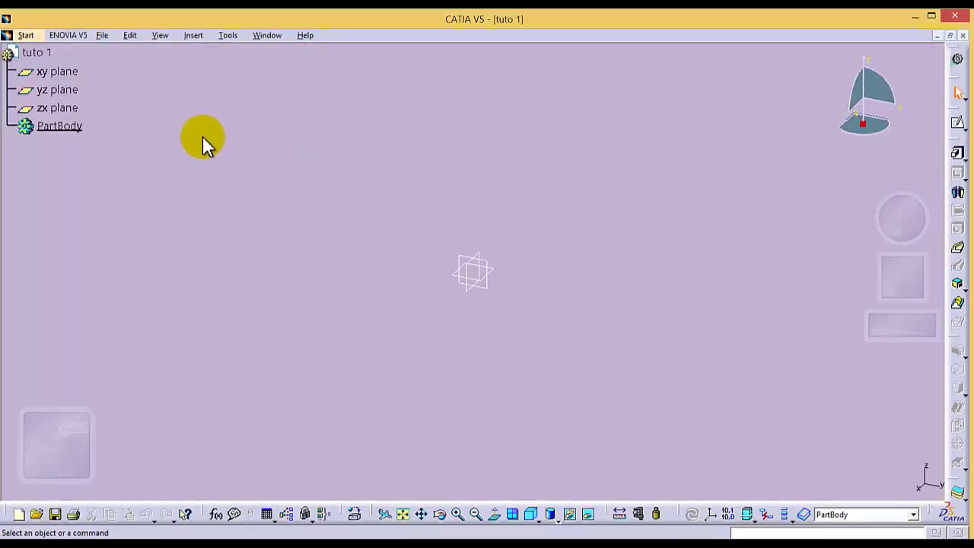
Step: Check the length unit in the Parameters and Measure options and close the options
{"action": "left_click", "coordinate": [222, 36]}
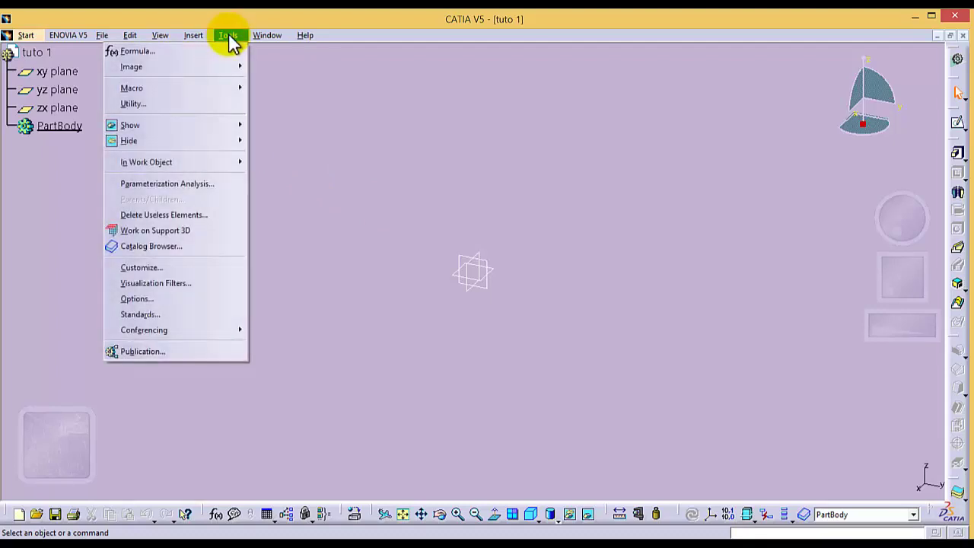
{"action": "left_click", "coordinate": [224, 298]}
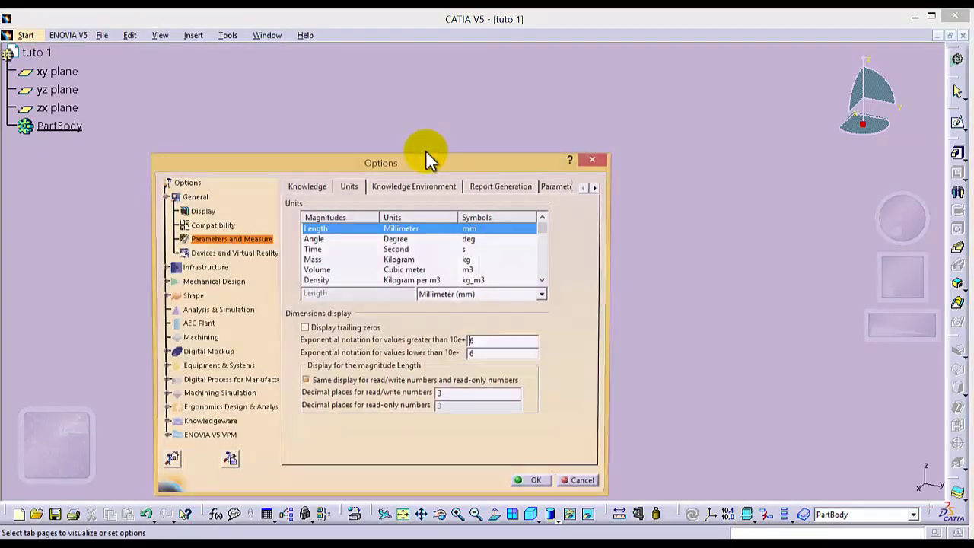
{"action": "left_click", "coordinate": [535, 483]}
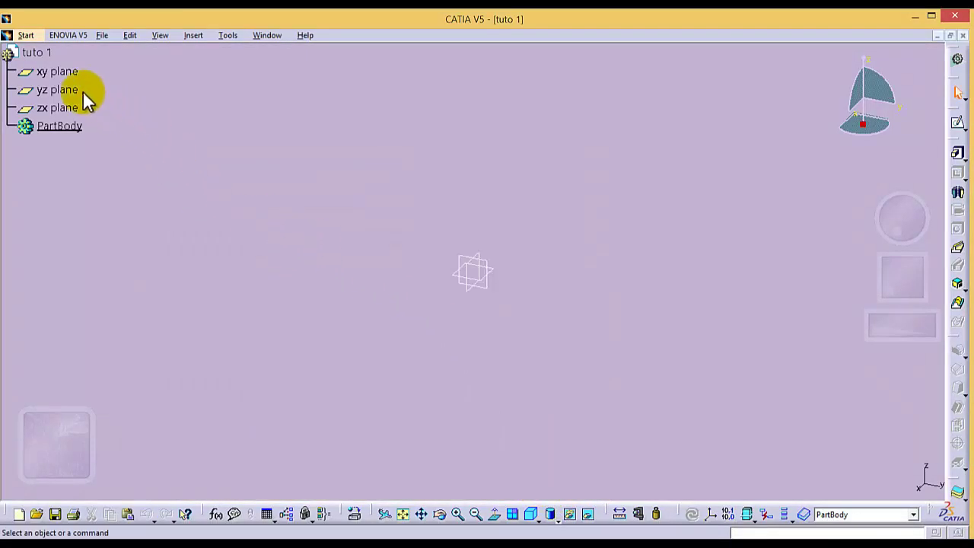
Step: Start a sketch on the yz plane and draw a centered rectangle about 108 by 99 mm around the origin
{"action": "left_click", "coordinate": [63, 89]}
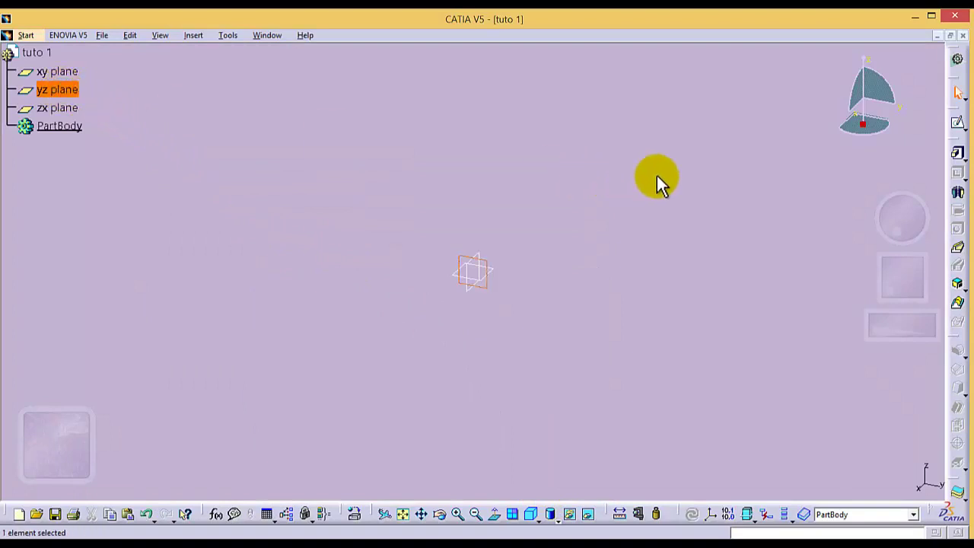
{"action": "left_click", "coordinate": [957, 126]}
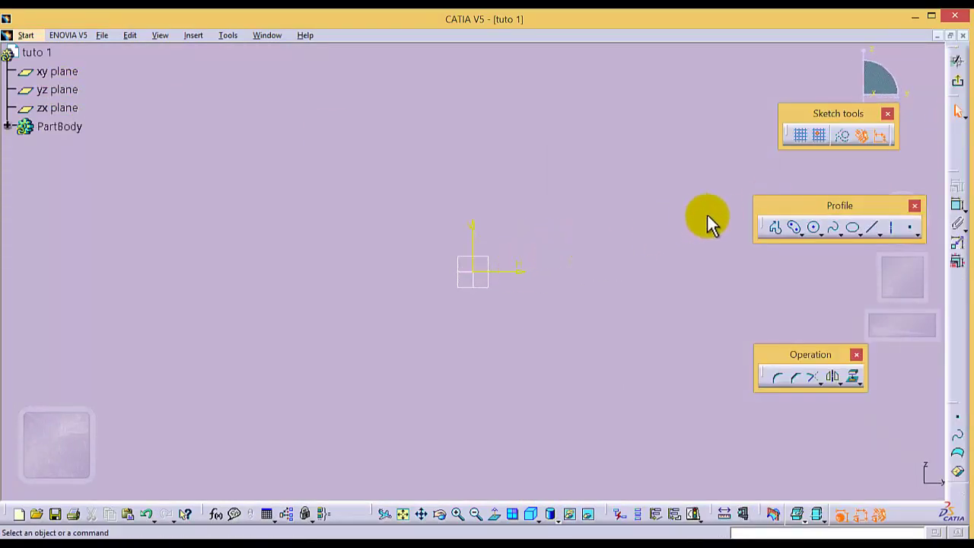
{"action": "left_click", "coordinate": [804, 232]}
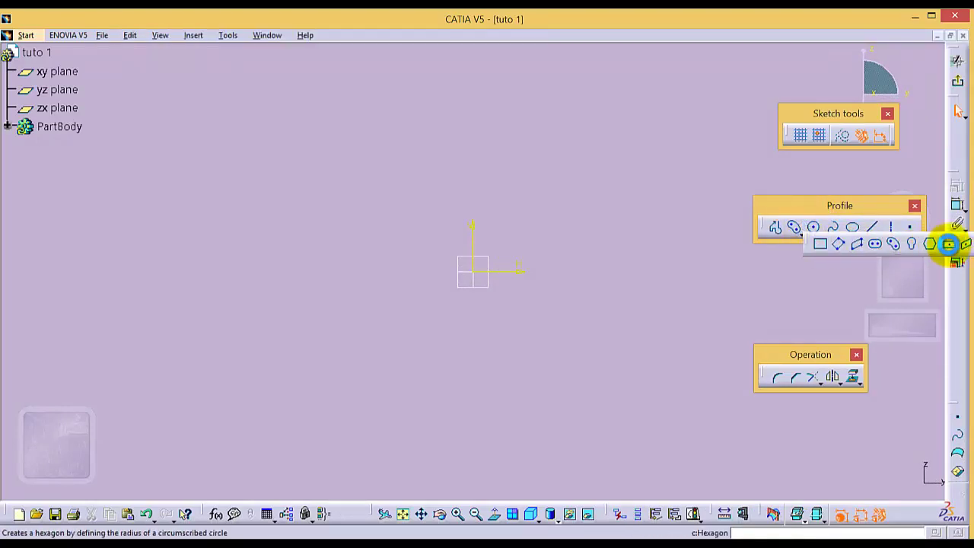
{"action": "left_click", "coordinate": [948, 244]}
{"action": "left_click", "coordinate": [471, 266]}
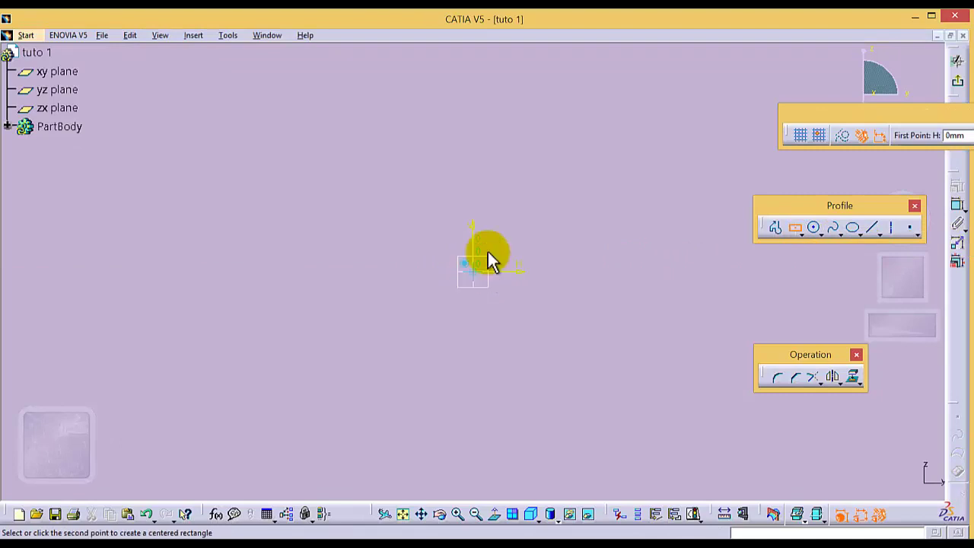
{"action": "left_click", "coordinate": [576, 177]}
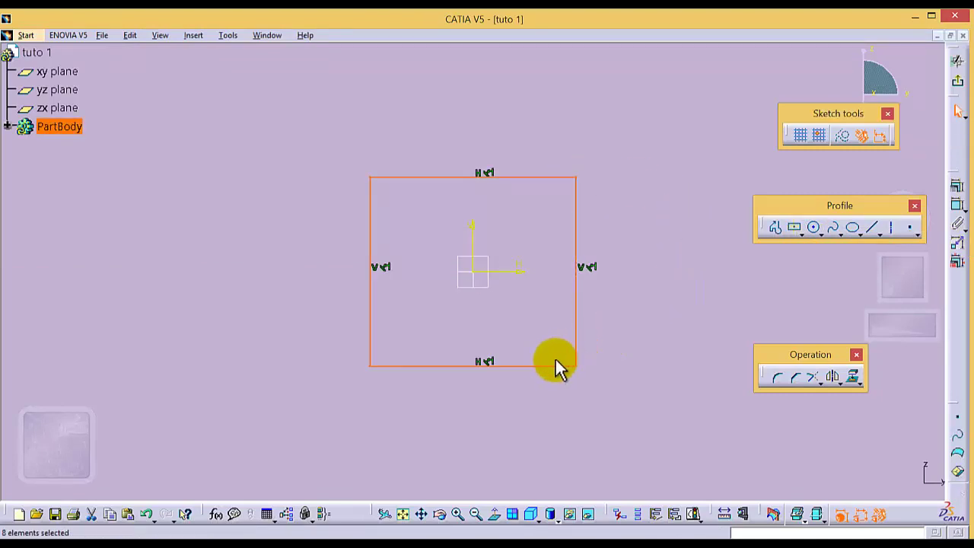
{"action": "left_click", "coordinate": [647, 318]}
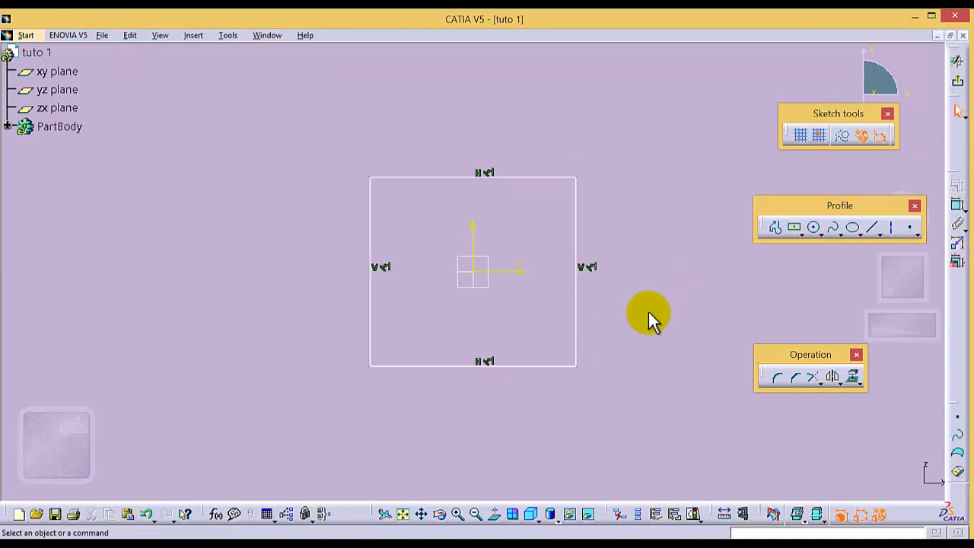
Step: Dimension the rectangle's lower horizontal edge and set its length to 200 mm
{"action": "left_click", "coordinate": [512, 366]}
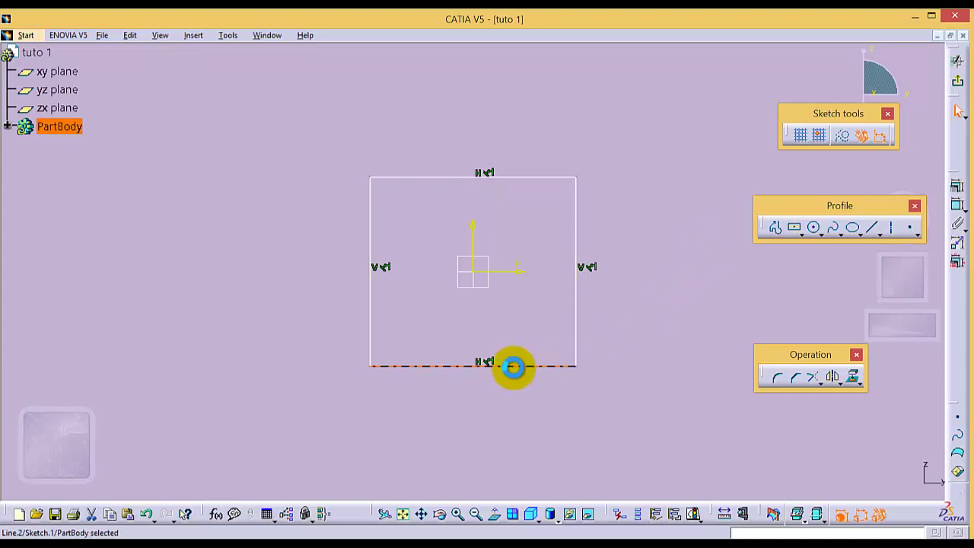
{"action": "left_click", "coordinate": [959, 207]}
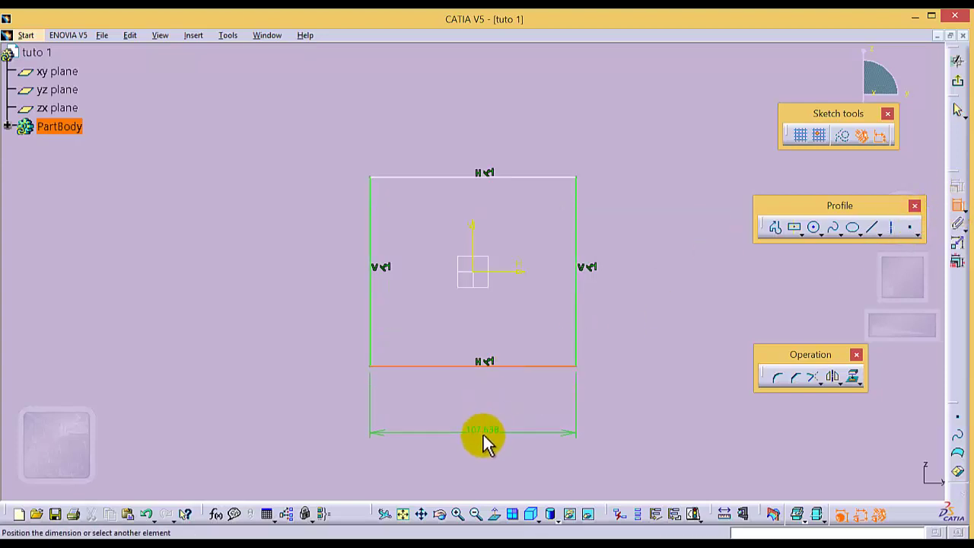
{"action": "left_click", "coordinate": [488, 438]}
{"action": "double_click", "coordinate": [490, 436]}
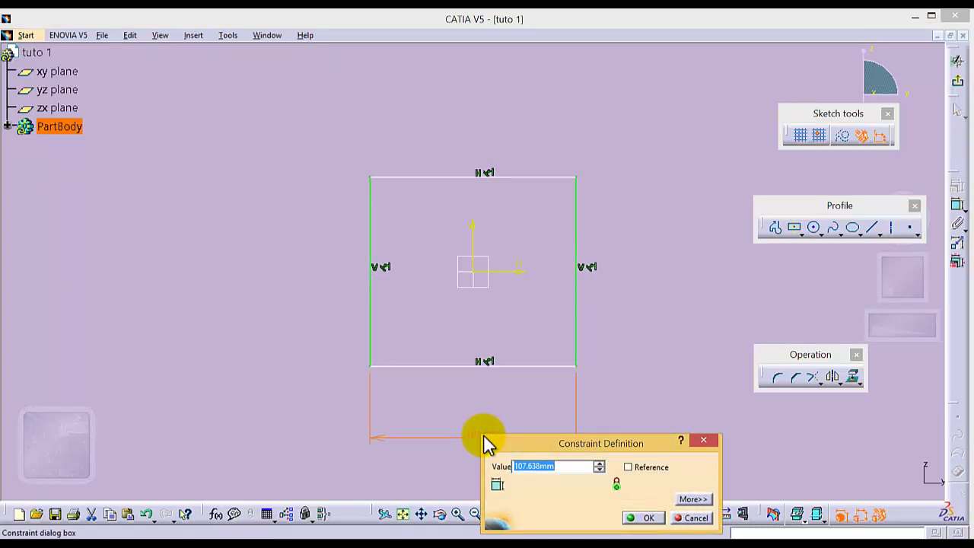
{"action": "type", "text": "200"}
{"action": "key", "text": "Return"}
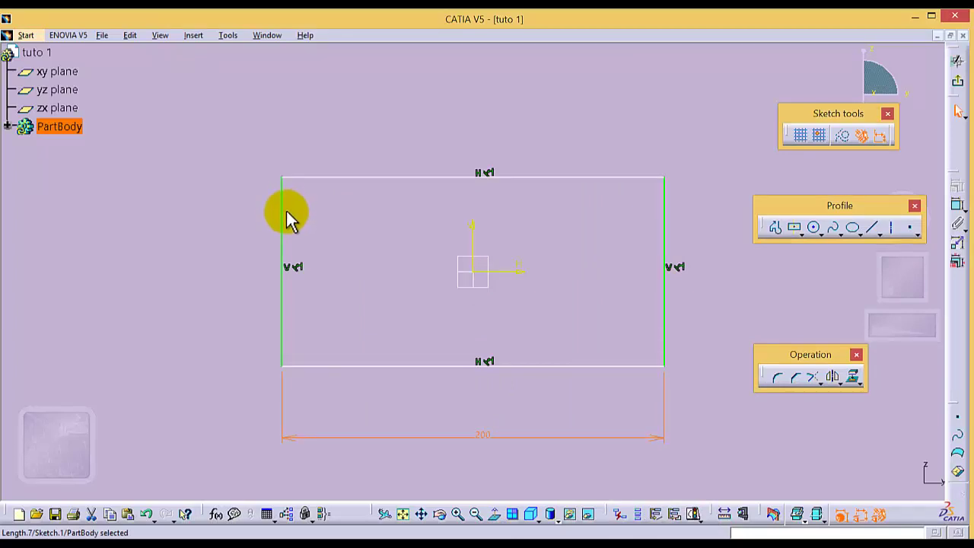
Step: Dimension a vertical edge of the rectangle and set its length to 200 mm
{"action": "left_click", "coordinate": [283, 221]}
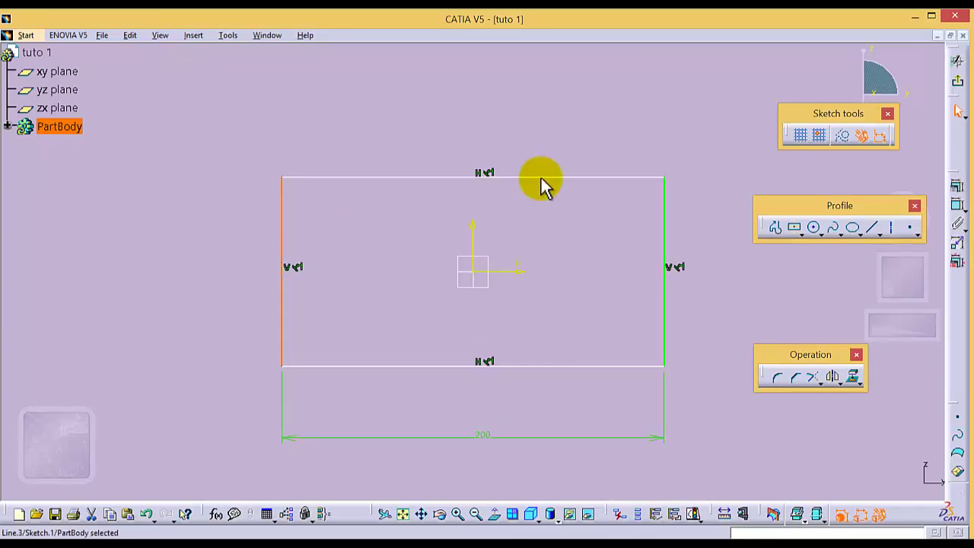
{"action": "left_click", "coordinate": [957, 205]}
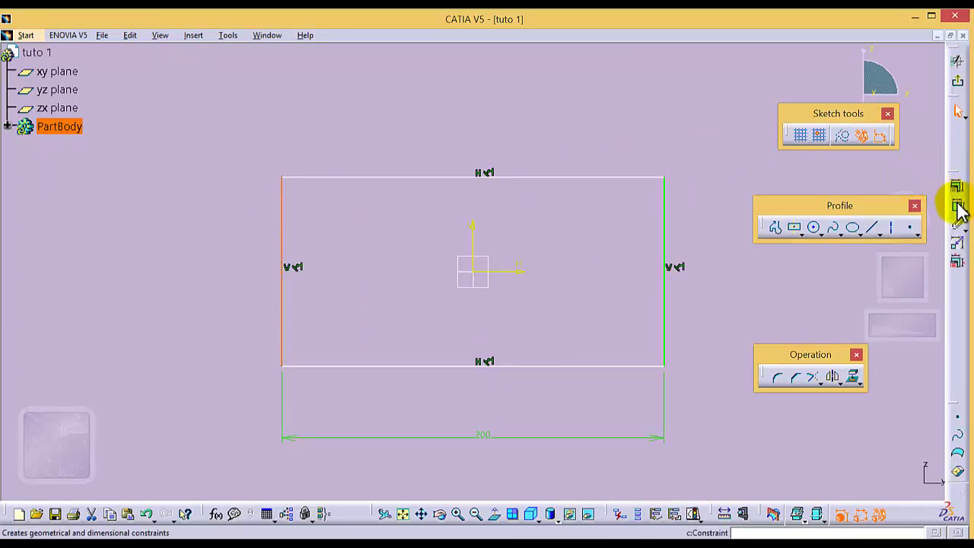
{"action": "double_click", "coordinate": [113, 264]}
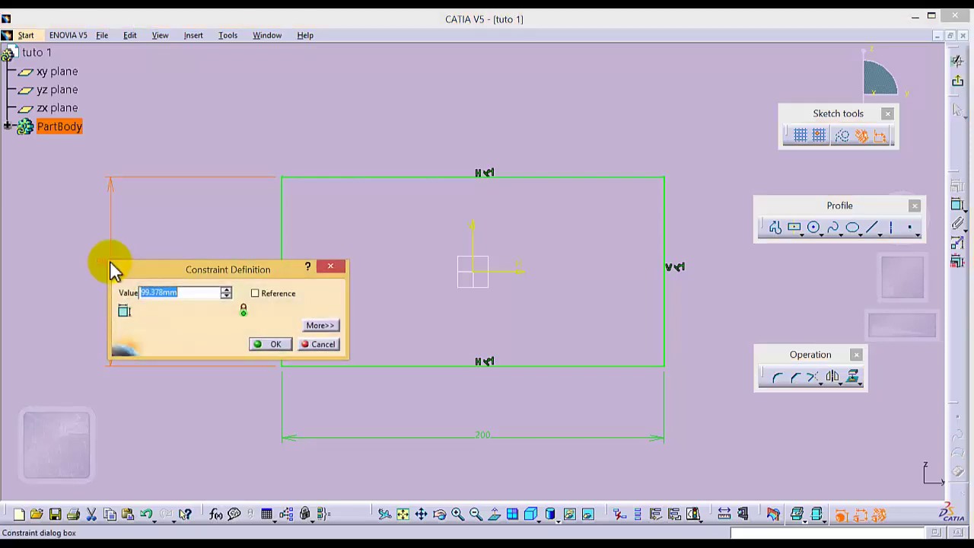
{"action": "type", "text": "200"}
{"action": "key", "text": "Return"}
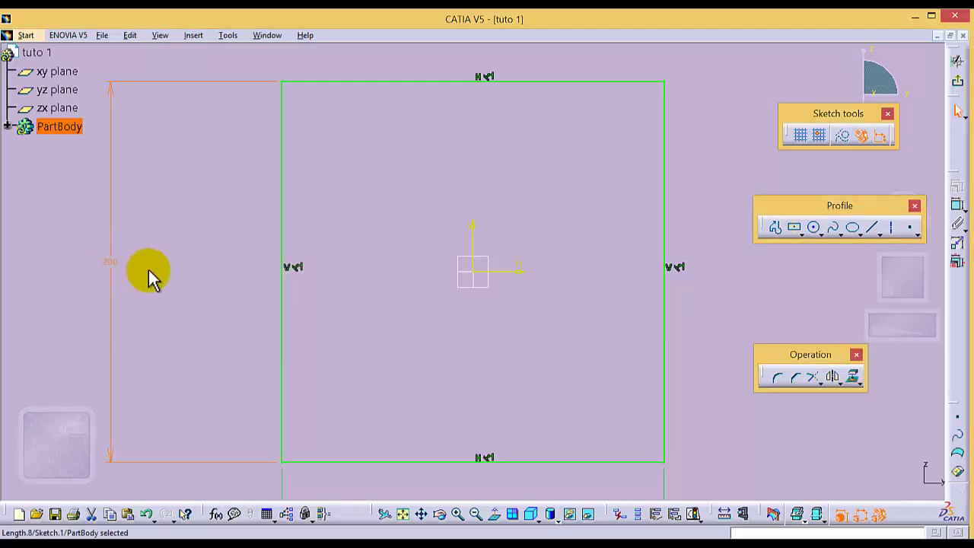
Step: Sketch a circle about 78 mm in diameter centred on the origin inside the square
{"action": "left_click", "coordinate": [815, 226]}
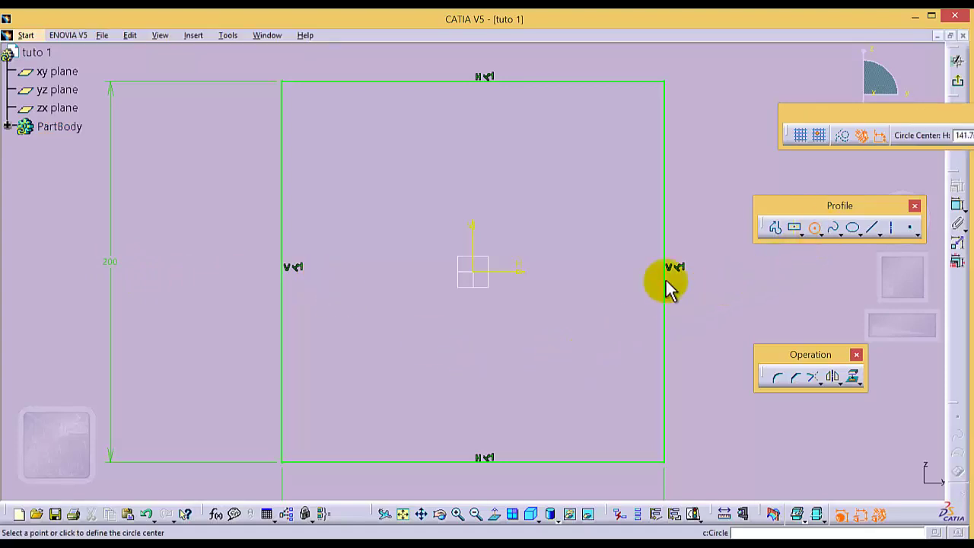
{"action": "left_click", "coordinate": [473, 270]}
{"action": "left_click", "coordinate": [507, 202]}
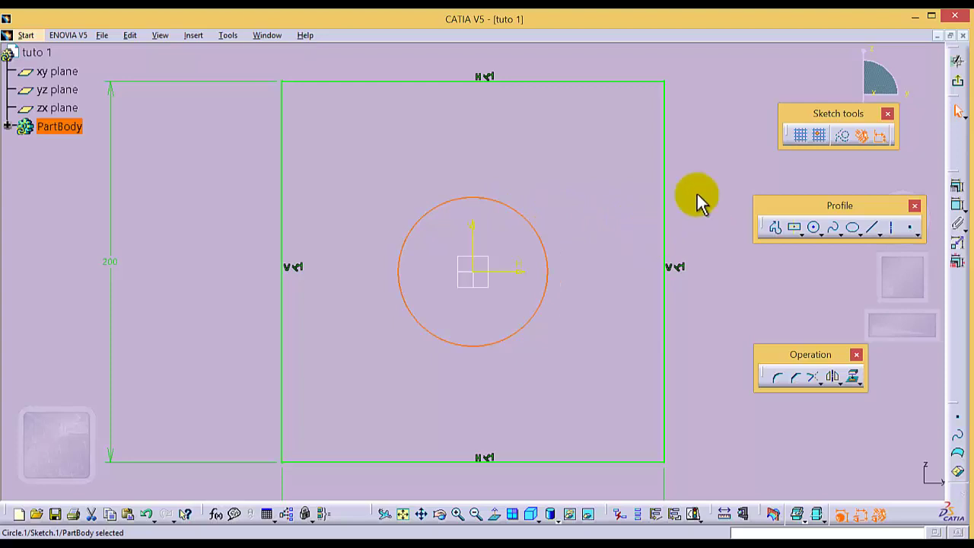
Step: Add a diameter dimension to the central circle and set it to 20 mm
{"action": "left_click", "coordinate": [958, 185]}
{"action": "left_click", "coordinate": [358, 166]}
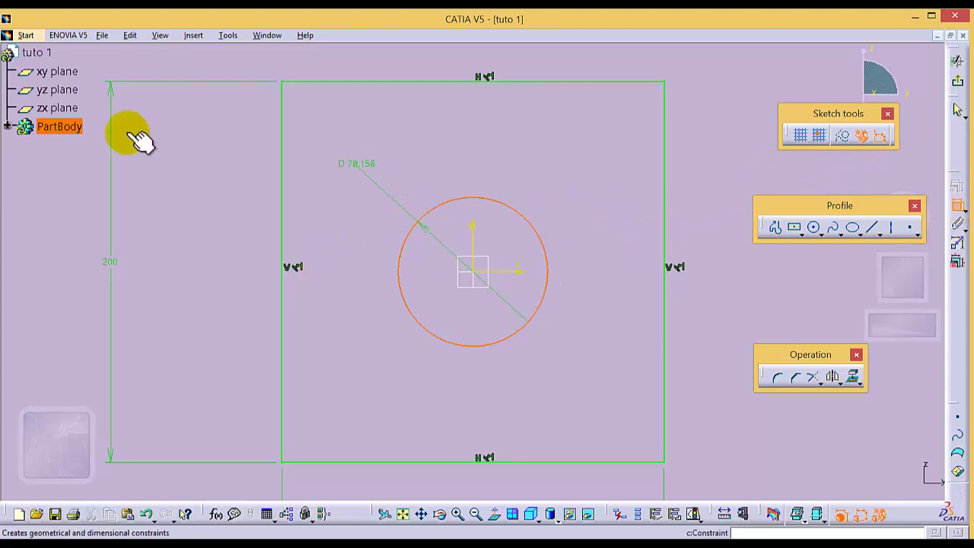
{"action": "left_click", "coordinate": [182, 114]}
{"action": "double_click", "coordinate": [169, 103]}
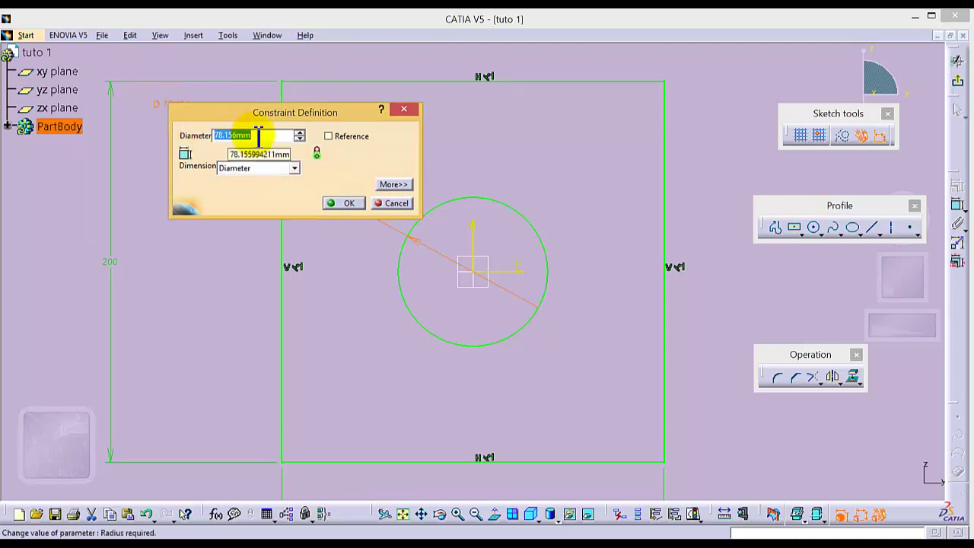
{"action": "type", "text": "20"}
{"action": "key", "text": "Return"}
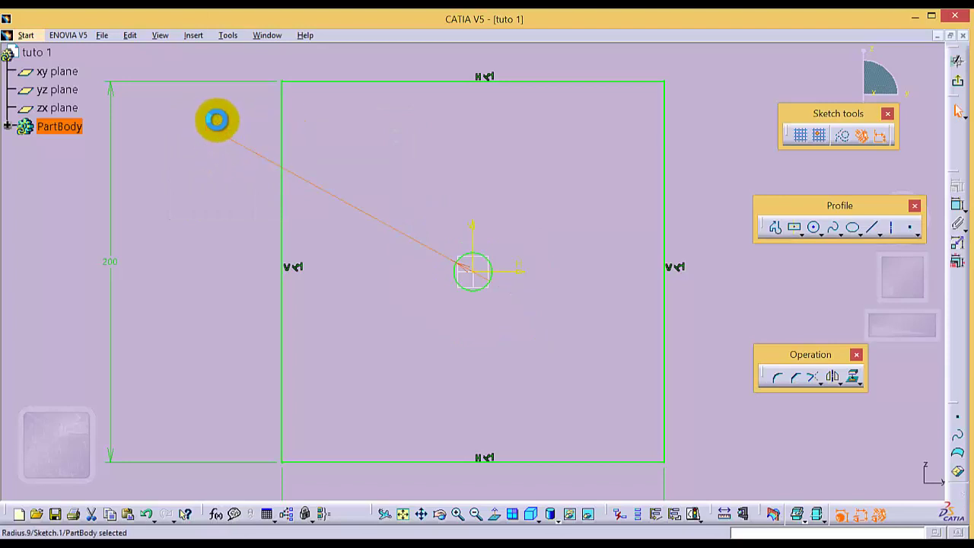
{"action": "left_click", "coordinate": [219, 186]}
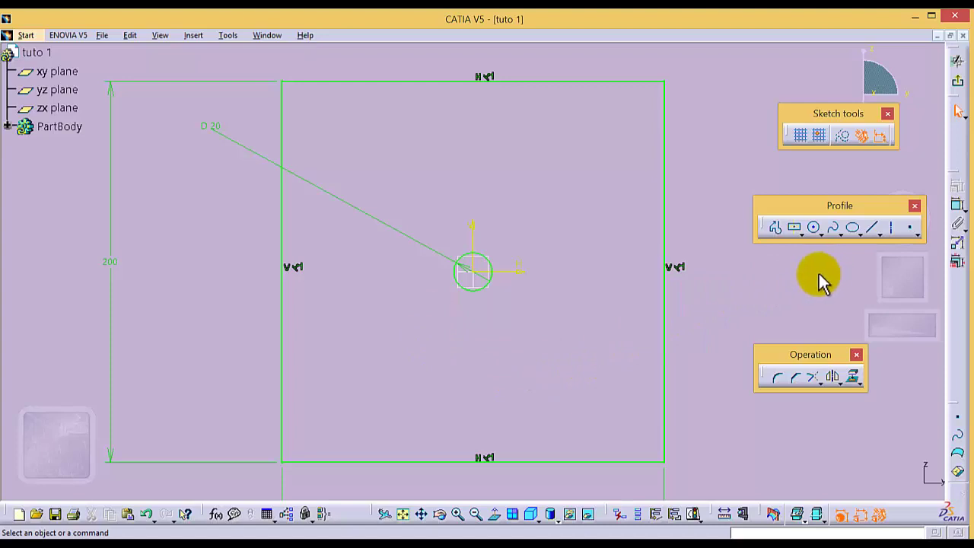
Step: Sketch a horizontal elongated hole with a radius of about 15 mm below the circle, near the square's lower edge
{"action": "left_click", "coordinate": [801, 234]}
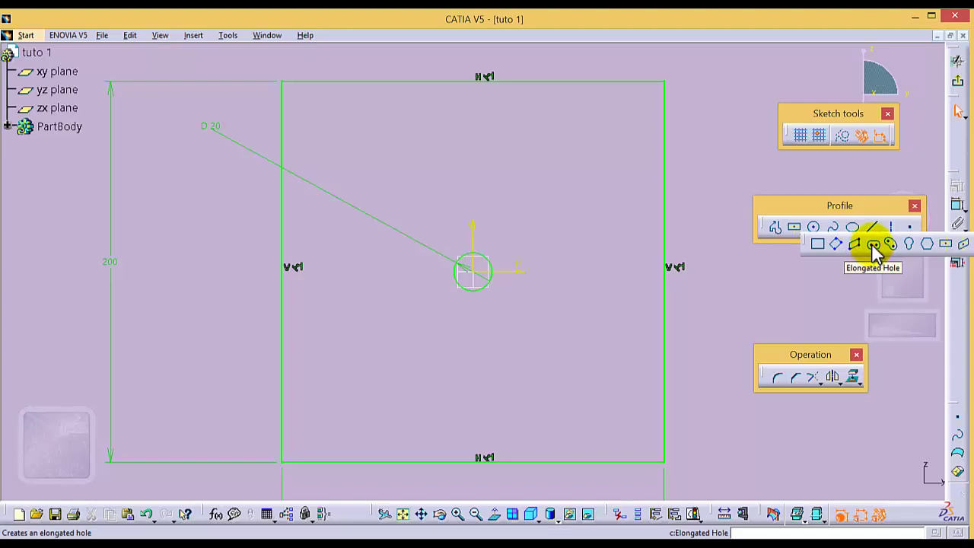
{"action": "left_click", "coordinate": [872, 243]}
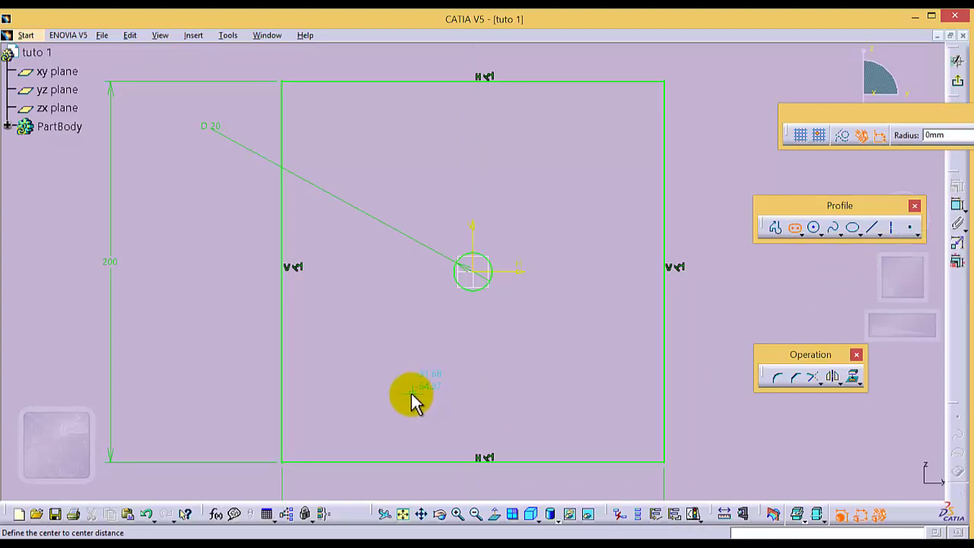
{"action": "left_click", "coordinate": [412, 393]}
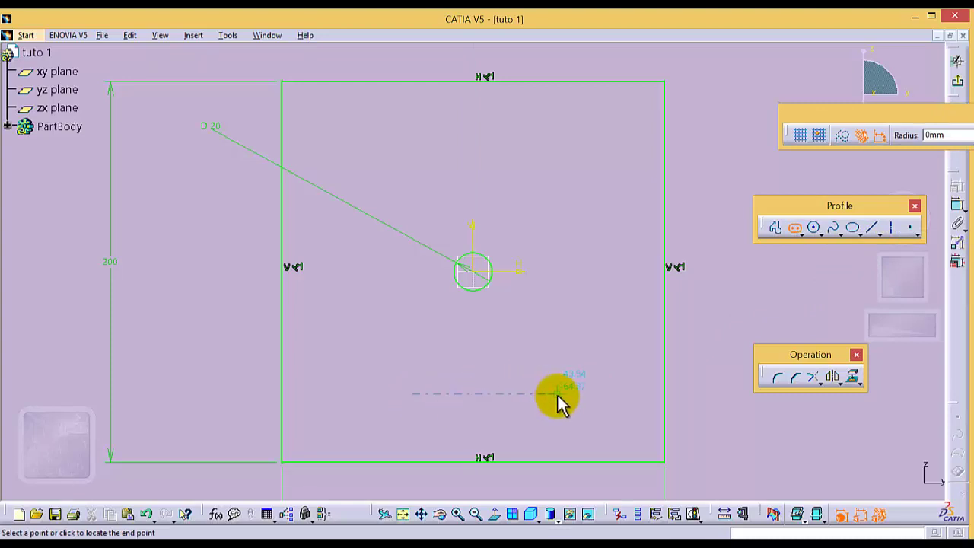
{"action": "left_click", "coordinate": [563, 394]}
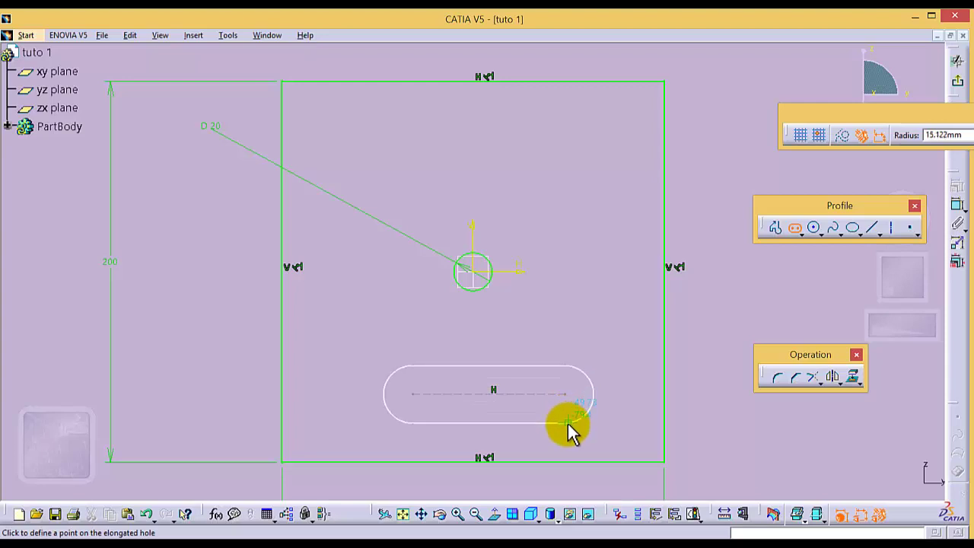
{"action": "left_click", "coordinate": [568, 424]}
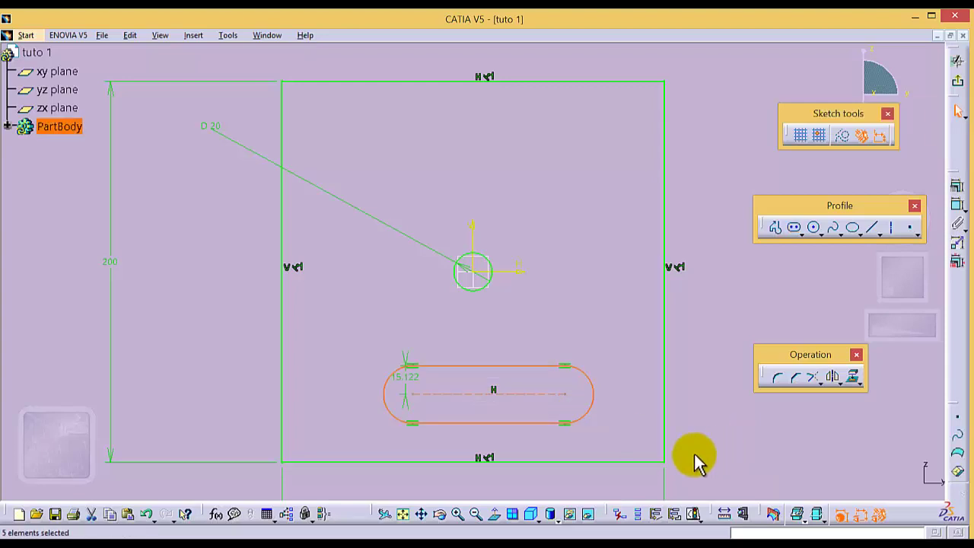
Step: Delete the automatically created half-width offset dimension from the elongated hole near the square's lower edge
{"action": "left_click", "coordinate": [422, 515]}
{"action": "left_click_drag", "start_coordinate": [476, 452], "coordinate": [482, 321]}
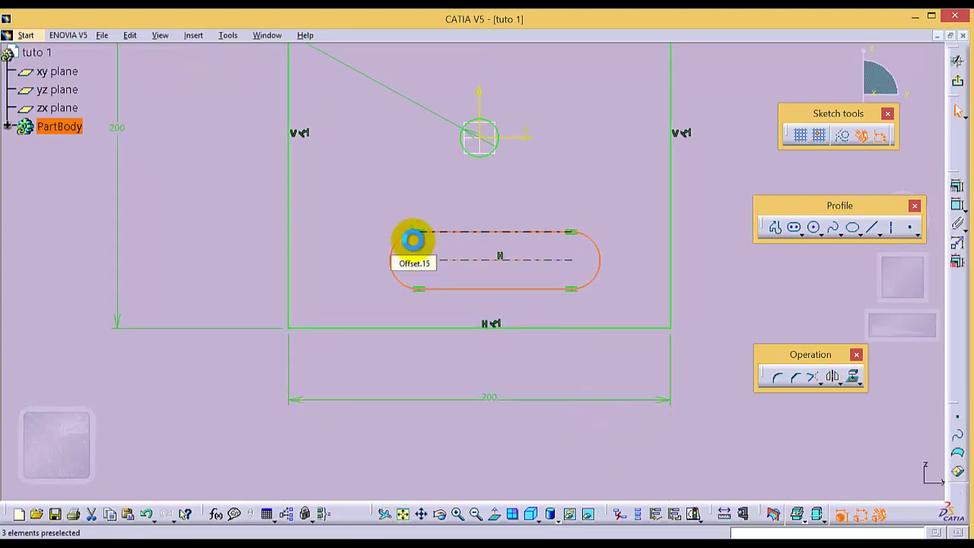
{"action": "left_click", "coordinate": [413, 240]}
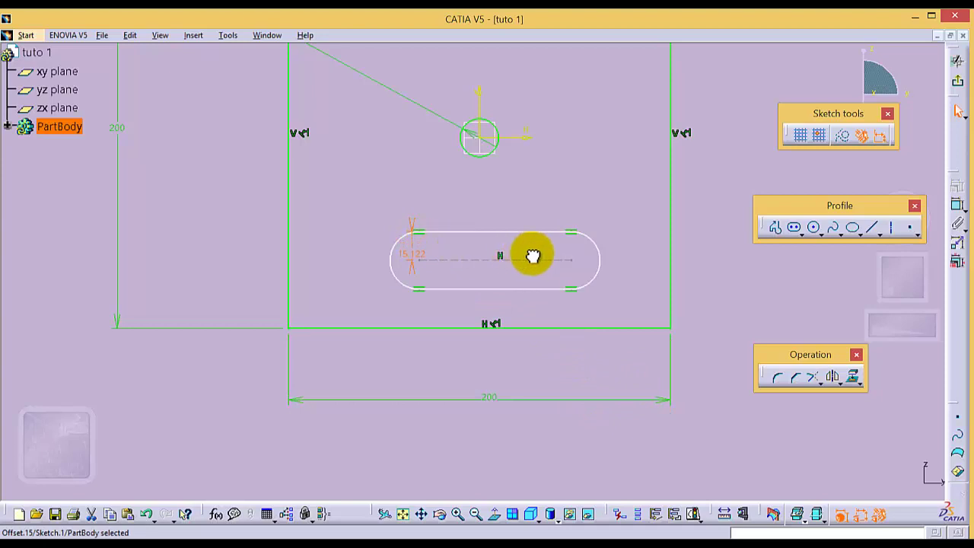
{"action": "right_click", "coordinate": [410, 245]}
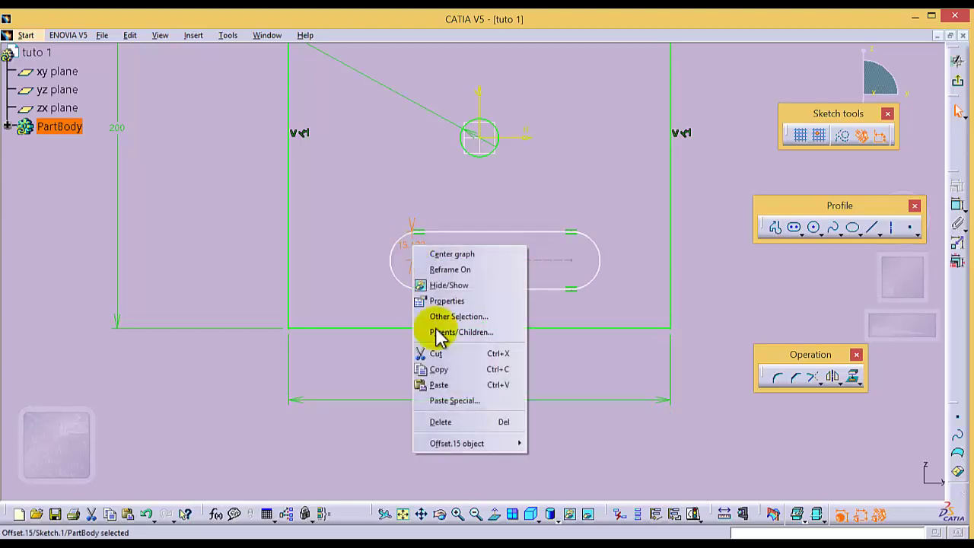
{"action": "left_click", "coordinate": [445, 422]}
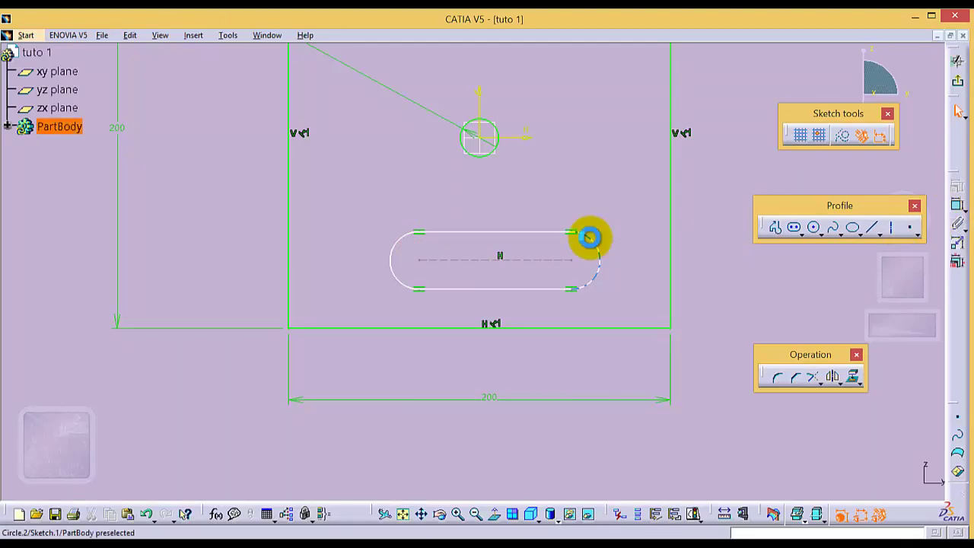
Step: Add a radius dimension to the elongated hole's right end arc and set it to 10 mm
{"action": "left_click", "coordinate": [957, 205]}
{"action": "left_click", "coordinate": [623, 211]}
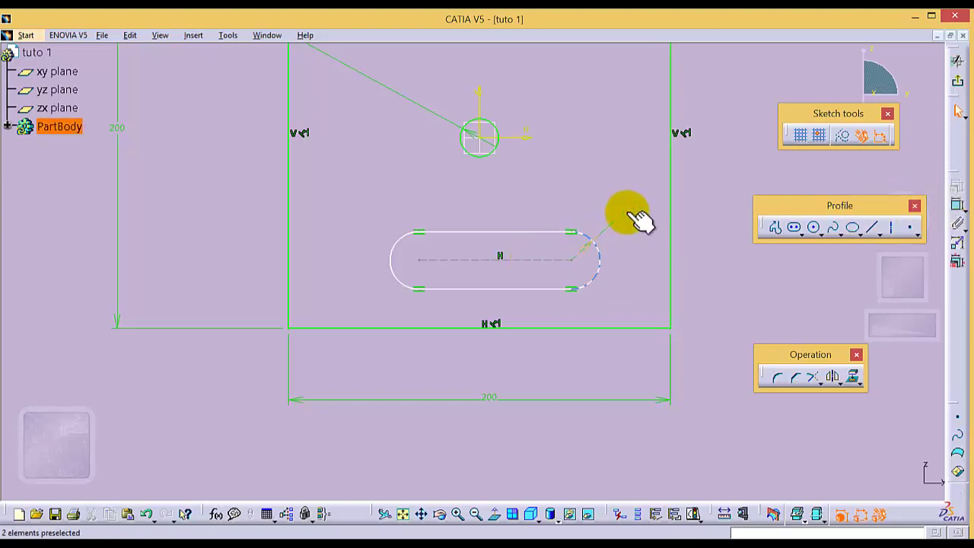
{"action": "double_click", "coordinate": [625, 211]}
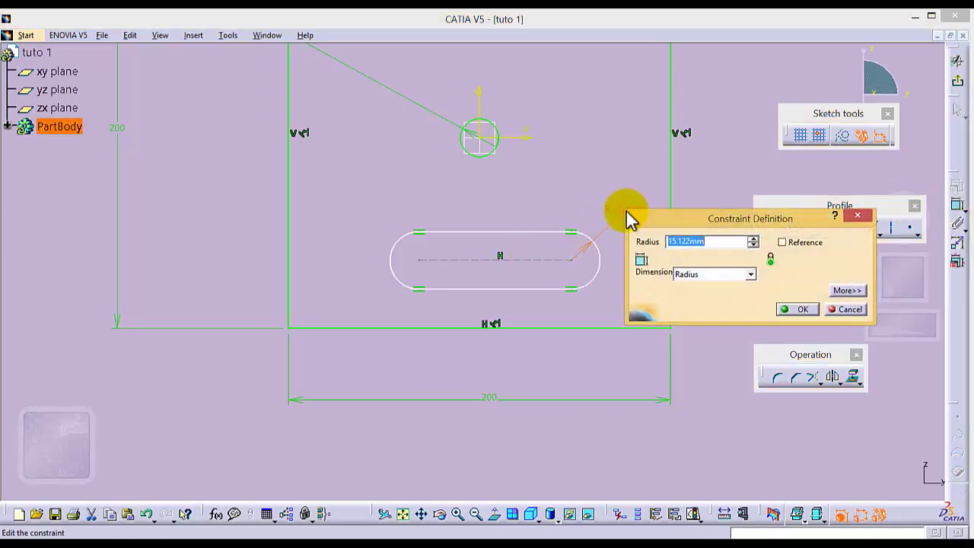
{"action": "type", "text": "10"}
{"action": "key", "text": "Return"}
{"action": "left_click", "coordinate": [631, 250]}
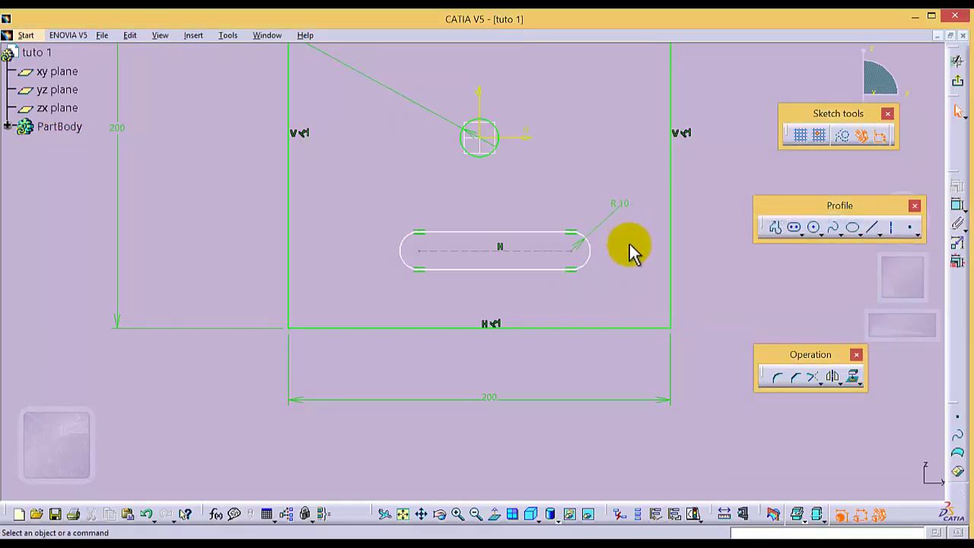
Step: Dimension the distance between the elongated hole's two end centres below the square and set it to 140 mm
{"action": "left_click", "coordinate": [417, 250]}
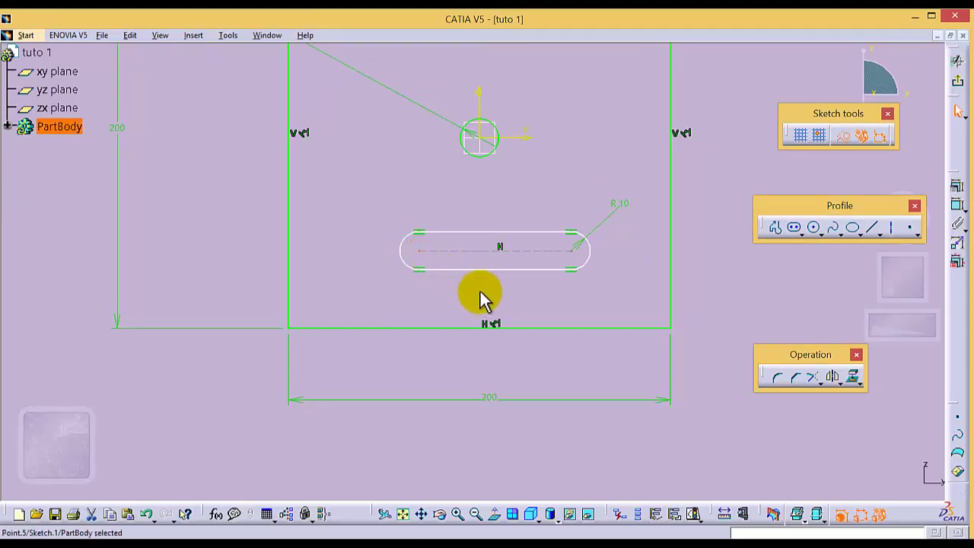
{"action": "left_click", "coordinate": [570, 249], "text": "ctrl"}
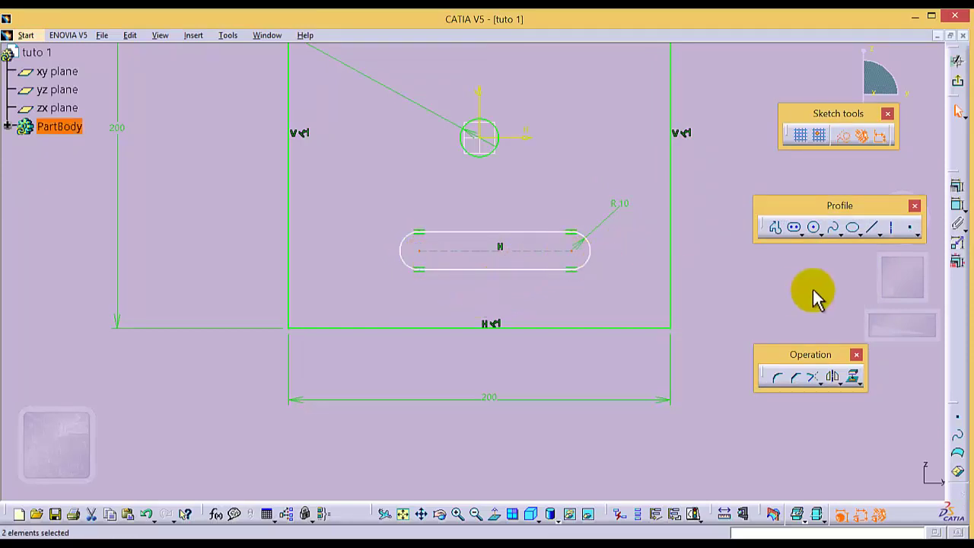
{"action": "left_click", "coordinate": [957, 207]}
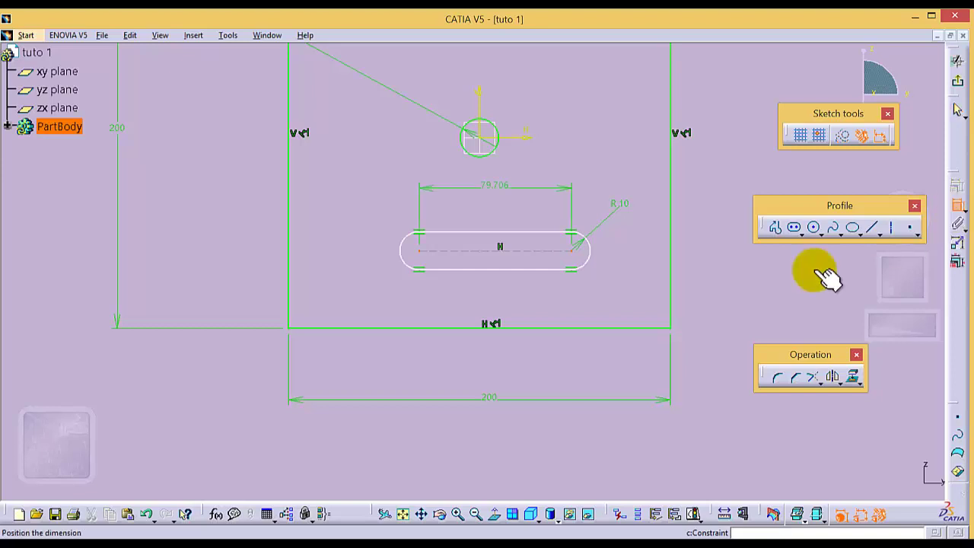
{"action": "double_click", "coordinate": [488, 371]}
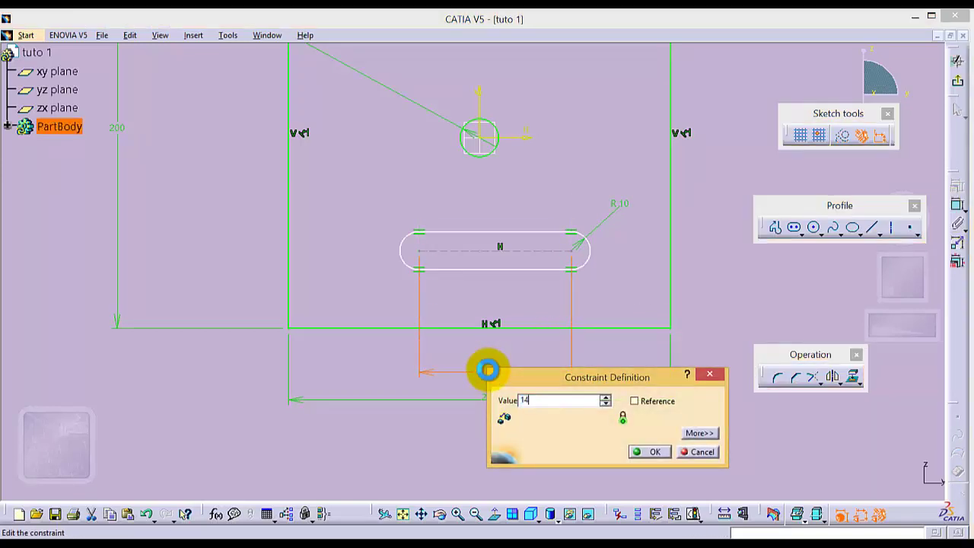
{"action": "type", "text": "140"}
{"action": "key", "text": "Return"}
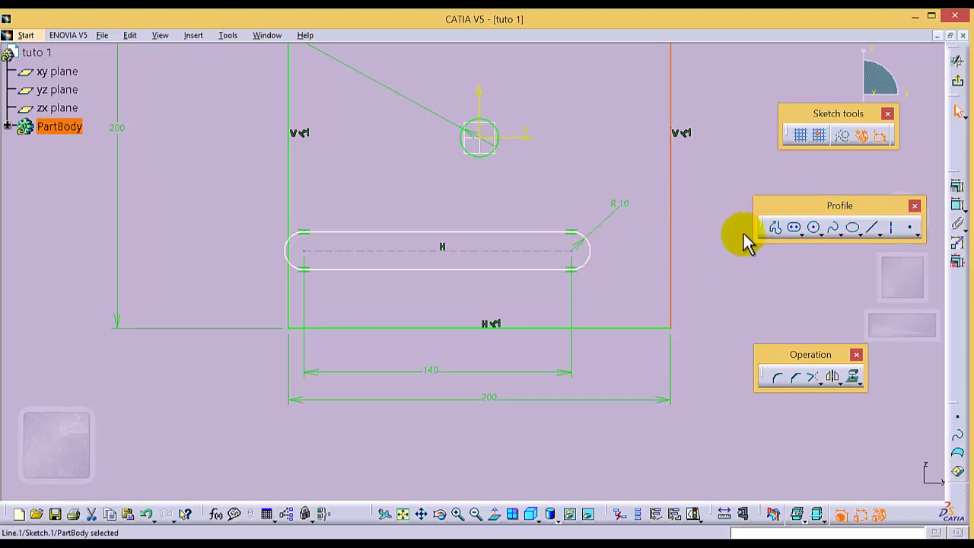
Step: Dimension the distance from the slot's right end centre to the square's right edge and set it to 30 mm
{"action": "left_click", "coordinate": [620, 273]}
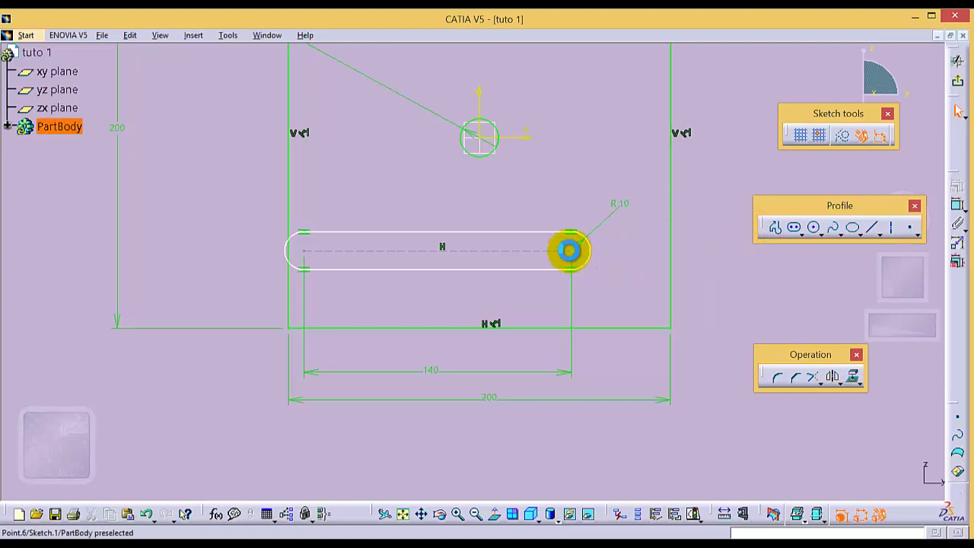
{"action": "left_click", "coordinate": [571, 249]}
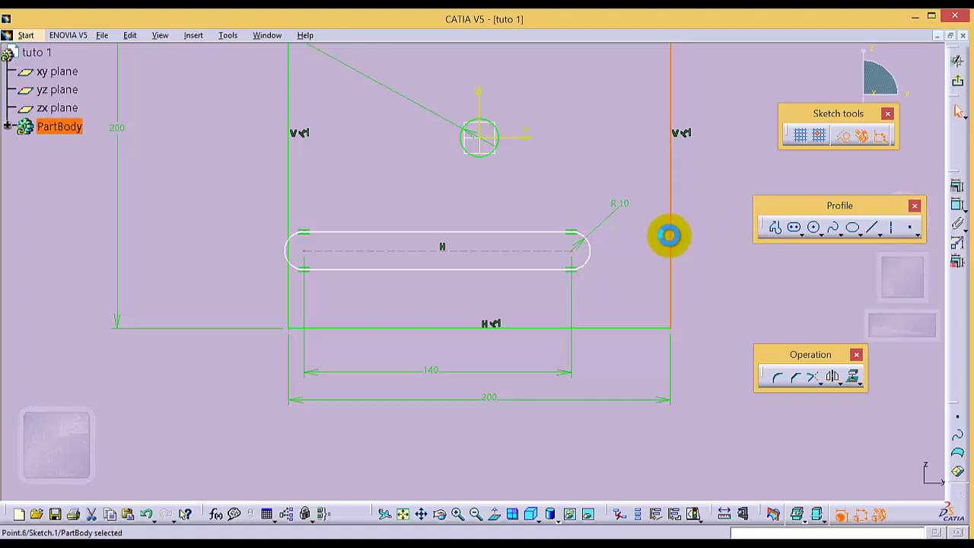
{"action": "left_click", "coordinate": [957, 204]}
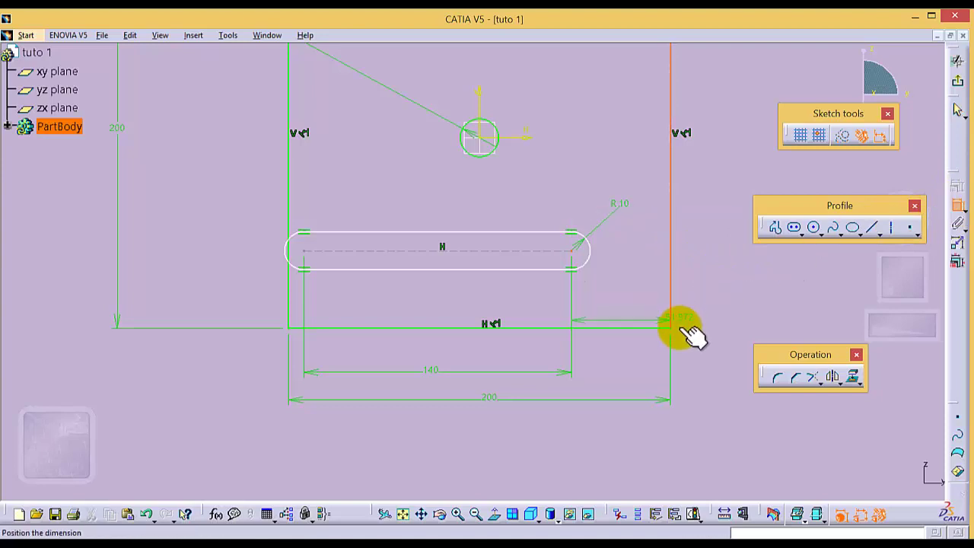
{"action": "left_click", "coordinate": [624, 369]}
{"action": "double_click", "coordinate": [626, 367]}
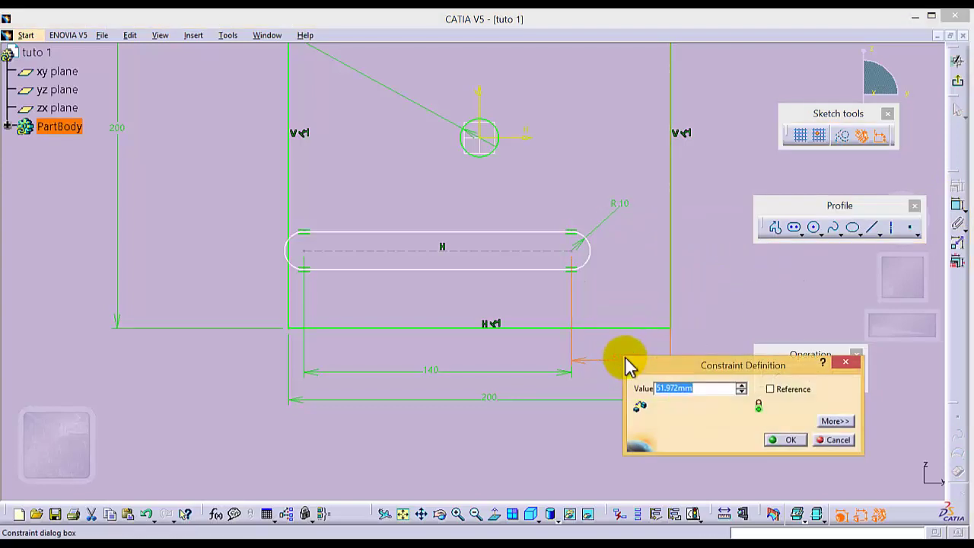
{"action": "key", "text": "Return"}
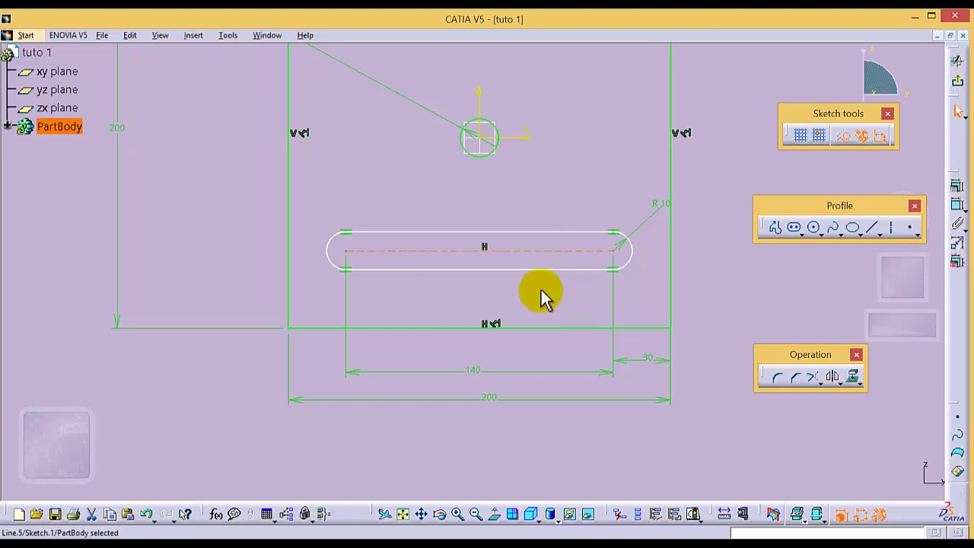
Step: Dimension the height of the slot's centreline above the square's lower edge and set it to 30 mm
{"action": "left_click", "coordinate": [564, 329], "text": "ctrl"}
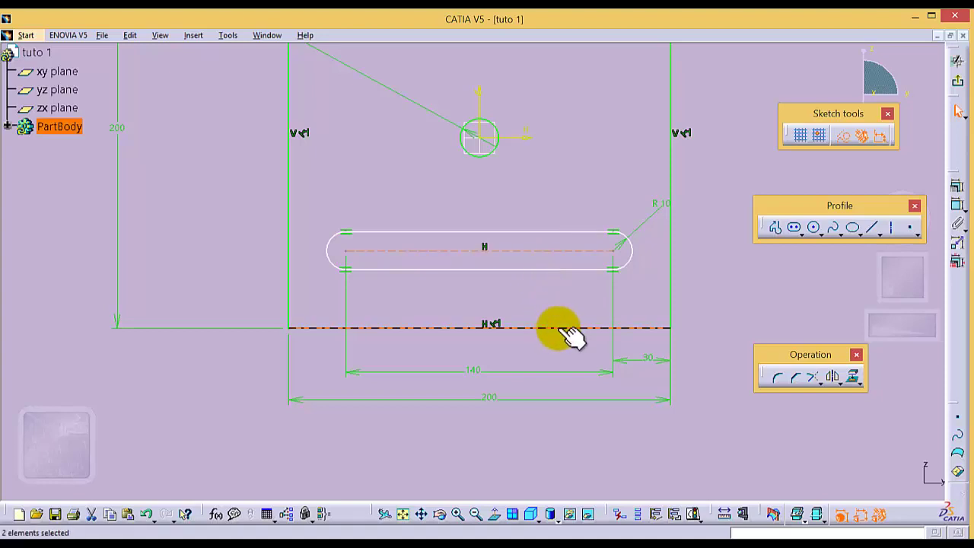
{"action": "left_click", "coordinate": [957, 204]}
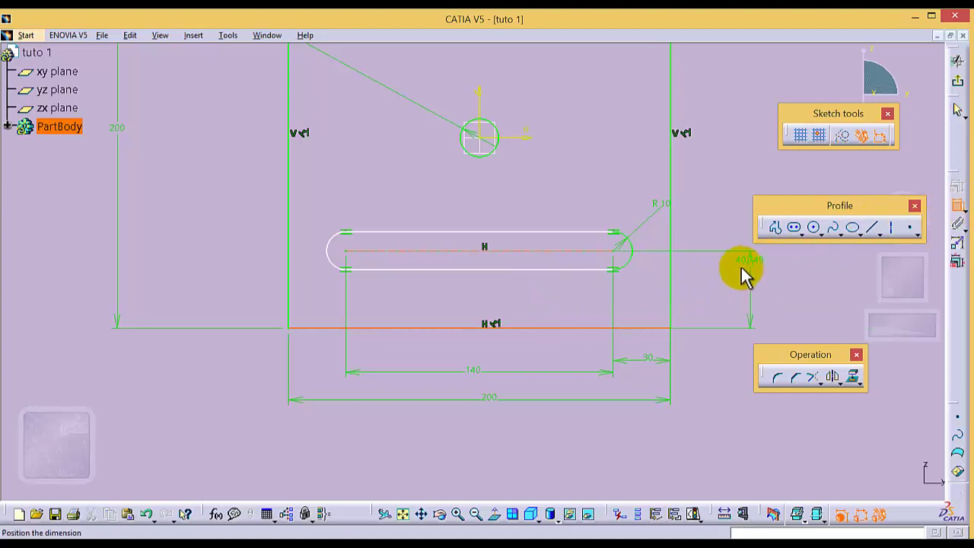
{"action": "left_click", "coordinate": [738, 278]}
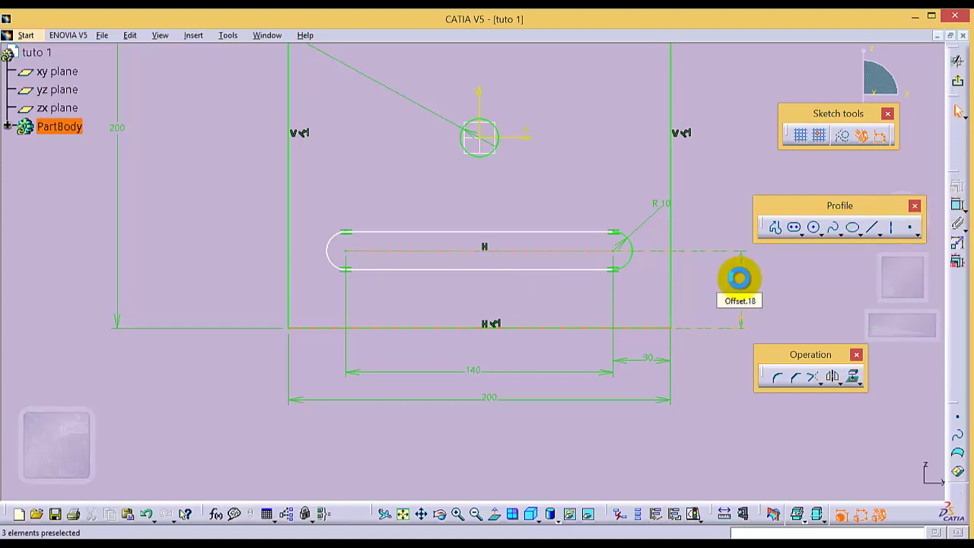
{"action": "double_click", "coordinate": [739, 279]}
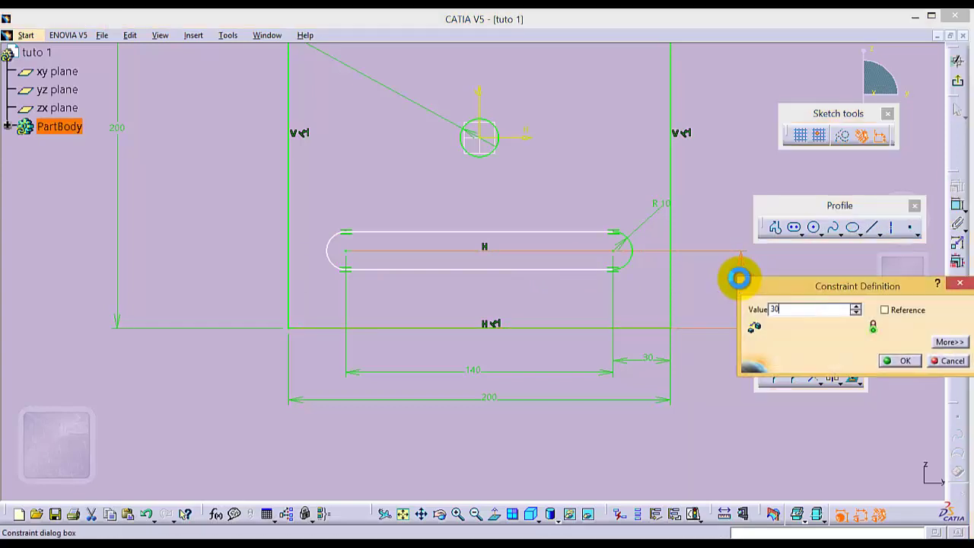
{"action": "type", "text": "30"}
{"action": "key", "text": "Return"}
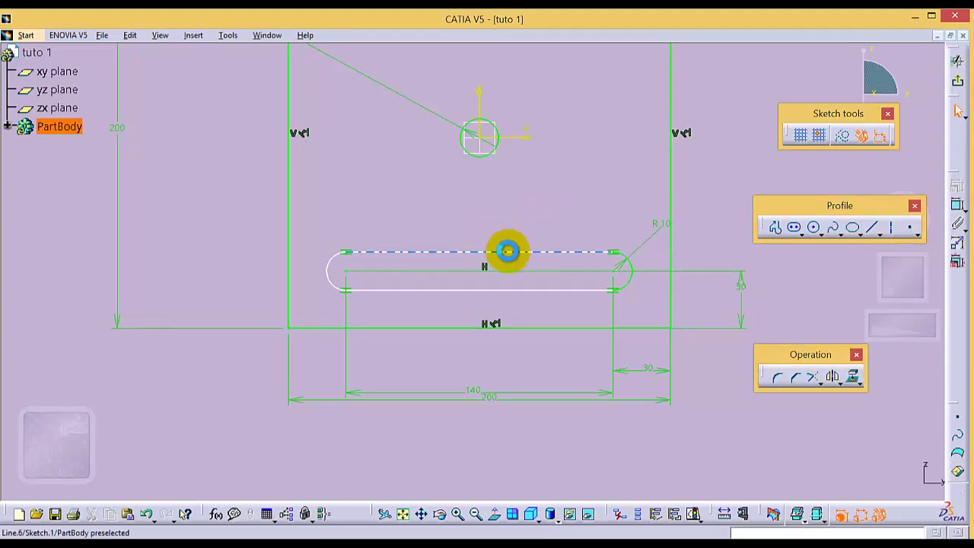
Step: Pull the slot's upper line to test its freedom, and give that line a Horizontal constraint
{"action": "left_click_drag", "start_coordinate": [509, 253], "coordinate": [505, 245]}
{"action": "left_click", "coordinate": [509, 222]}
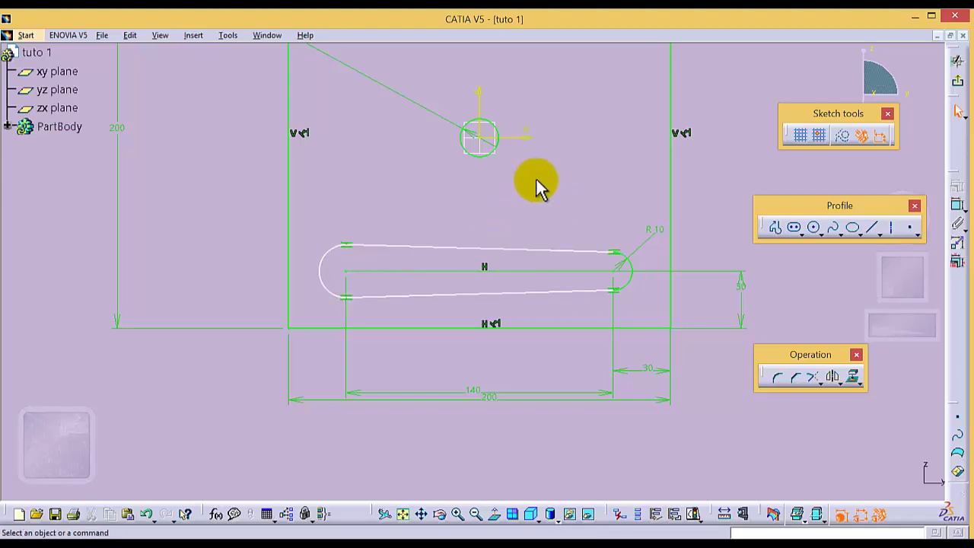
{"action": "left_click", "coordinate": [461, 254]}
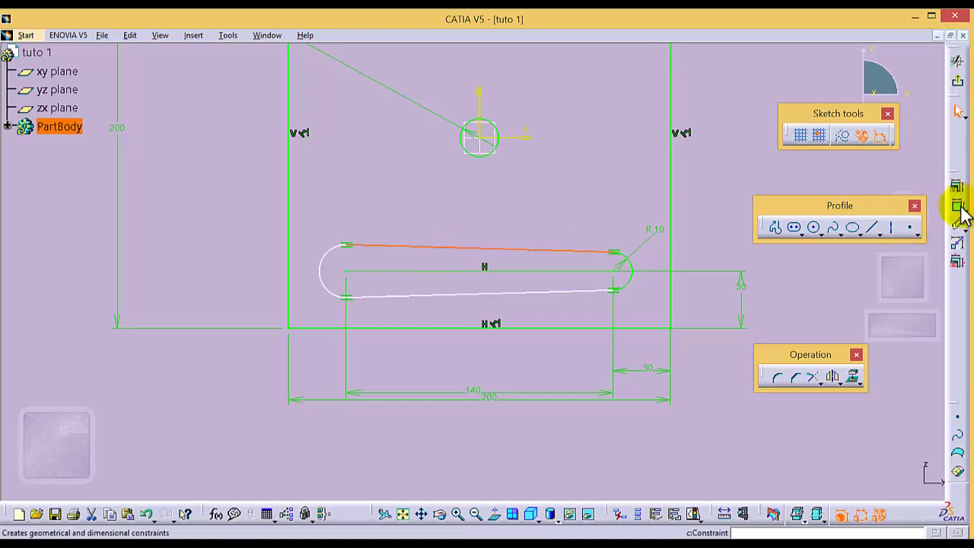
{"action": "left_click", "coordinate": [956, 183]}
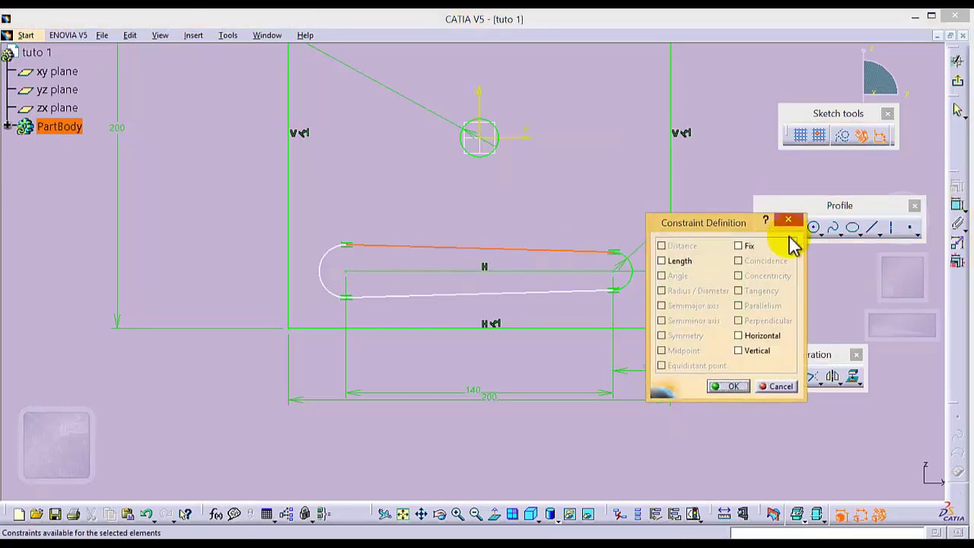
{"action": "left_click", "coordinate": [738, 335]}
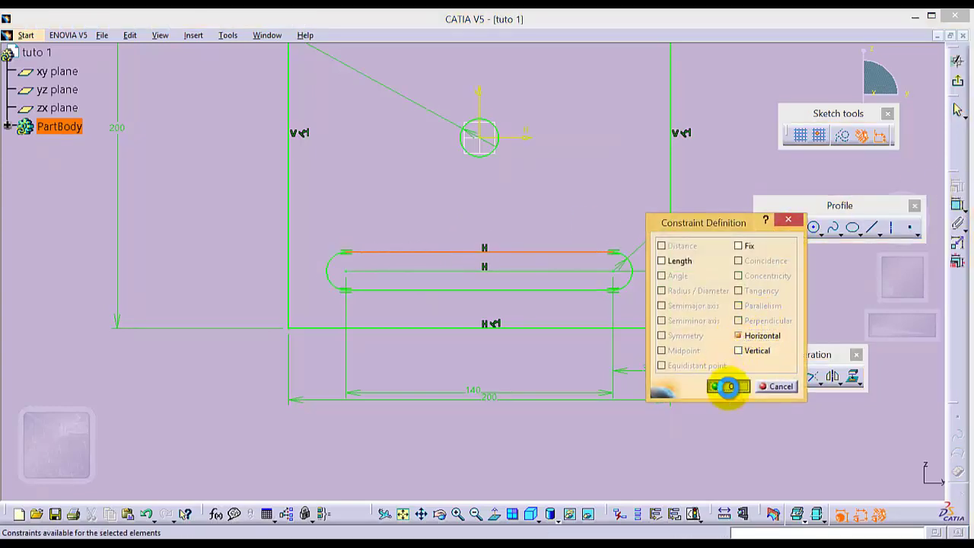
{"action": "left_click", "coordinate": [728, 387]}
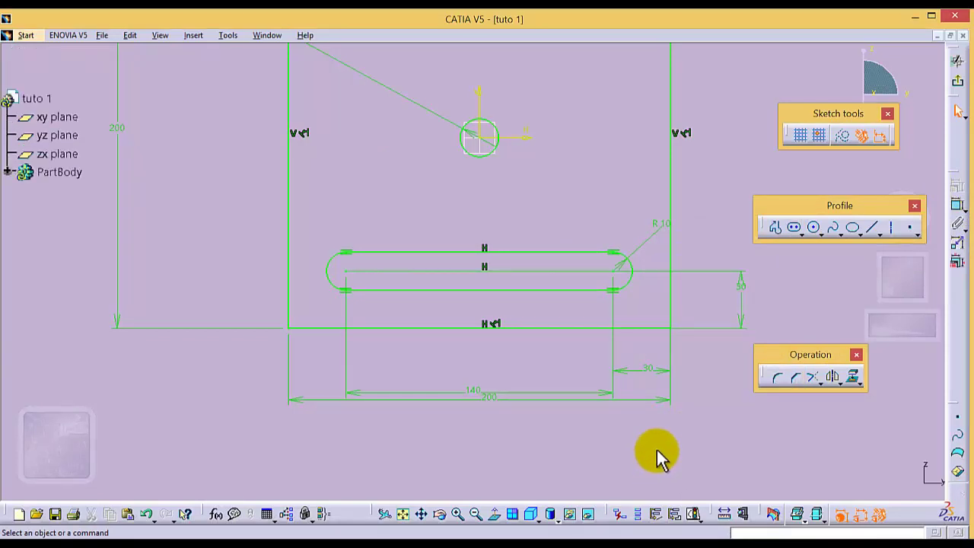
Step: Sketch a cylindrical elongated hole centred on the origin, arching above the central circle, with an end radius of about 12 mm
{"action": "left_click", "coordinate": [400, 516]}
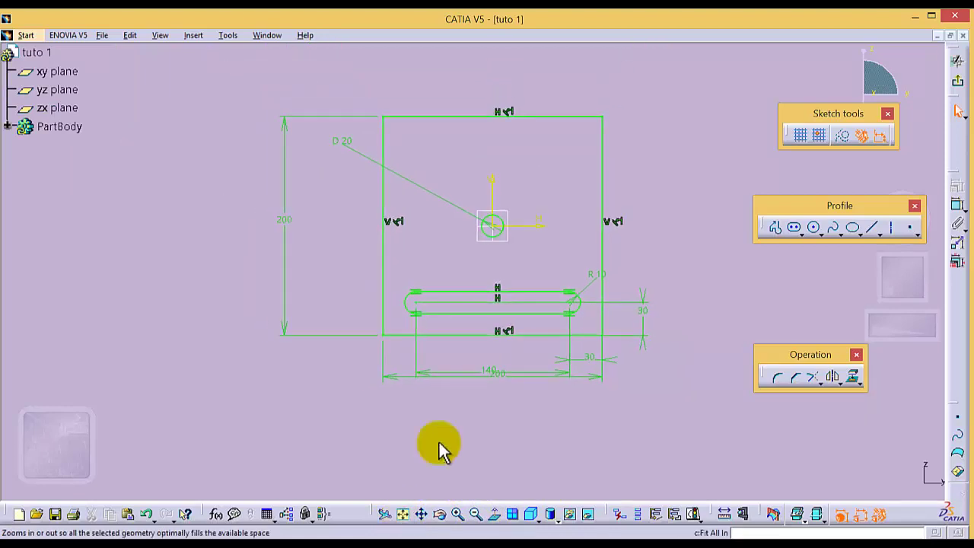
{"action": "left_click", "coordinate": [457, 514]}
{"action": "left_click", "coordinate": [457, 515]}
{"action": "left_click", "coordinate": [457, 515]}
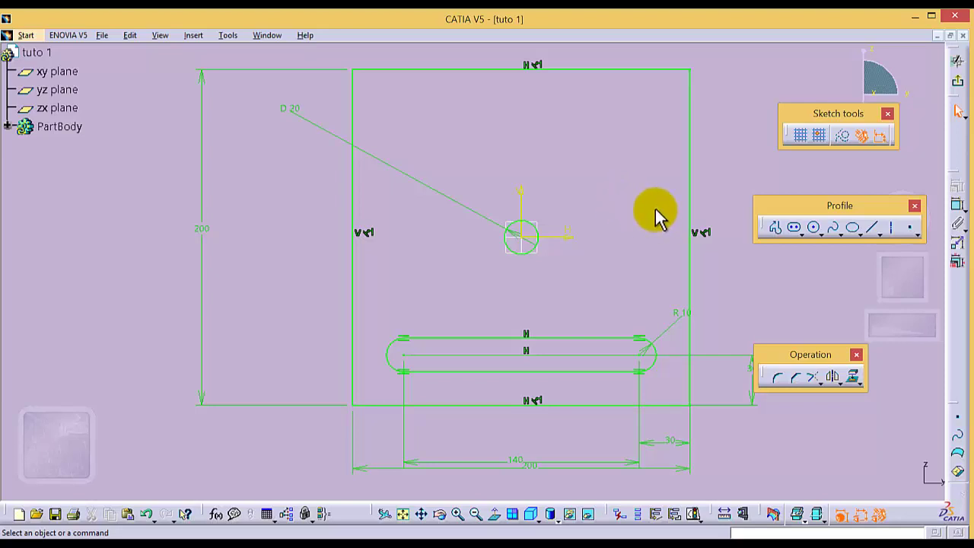
{"action": "left_click", "coordinate": [804, 234]}
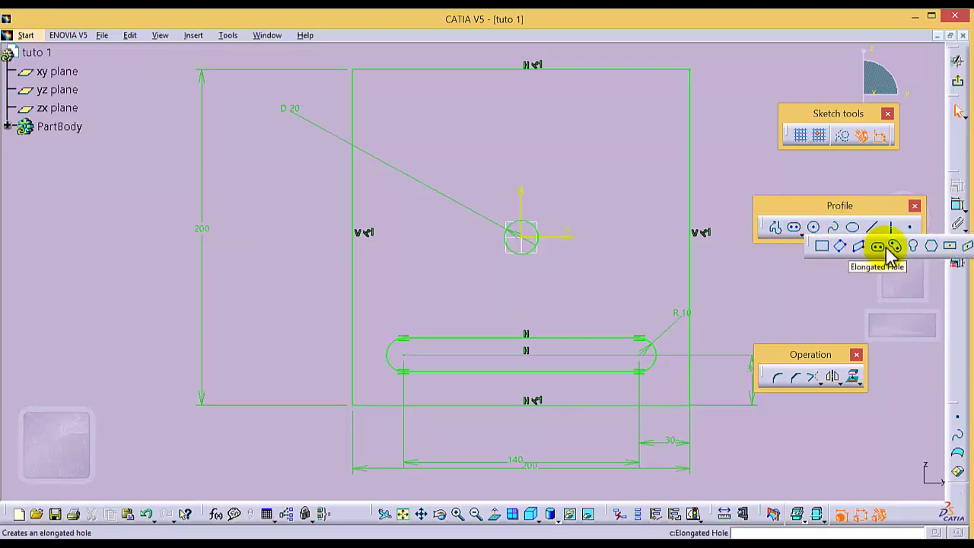
{"action": "left_click", "coordinate": [897, 248]}
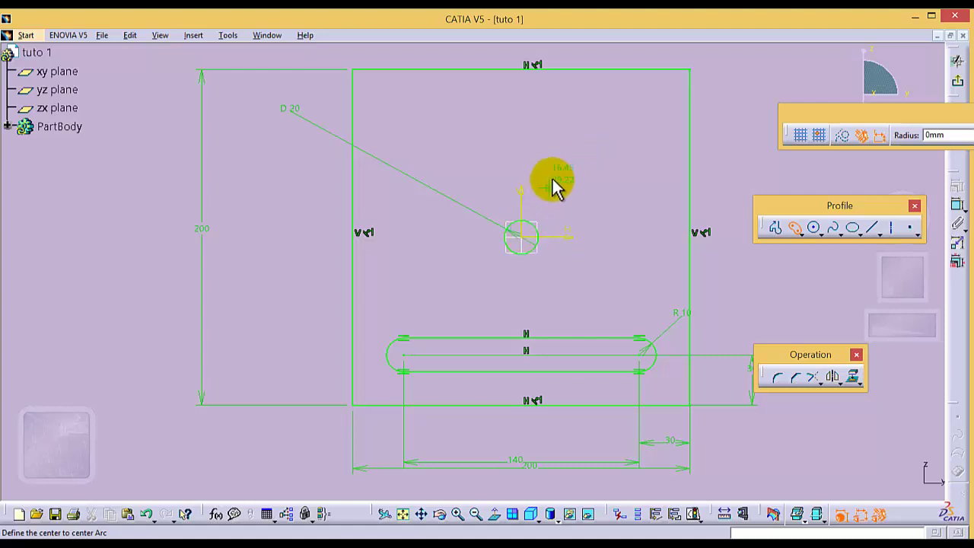
{"action": "left_click", "coordinate": [523, 238]}
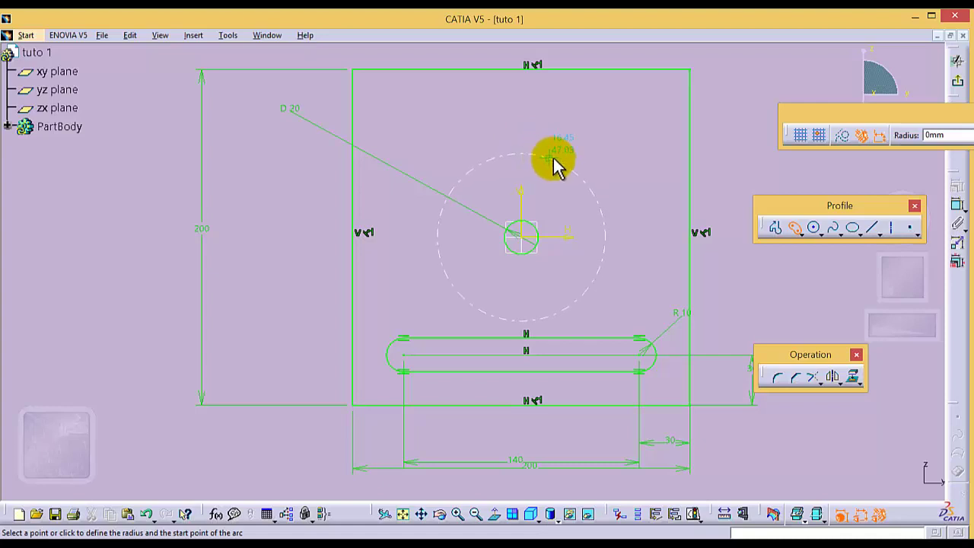
{"action": "left_click", "coordinate": [597, 201]}
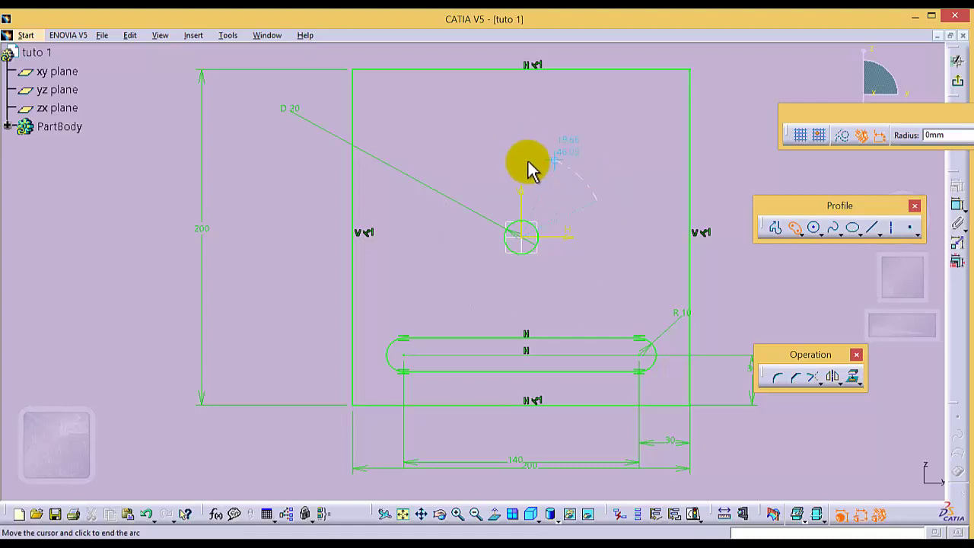
{"action": "left_click", "coordinate": [453, 211]}
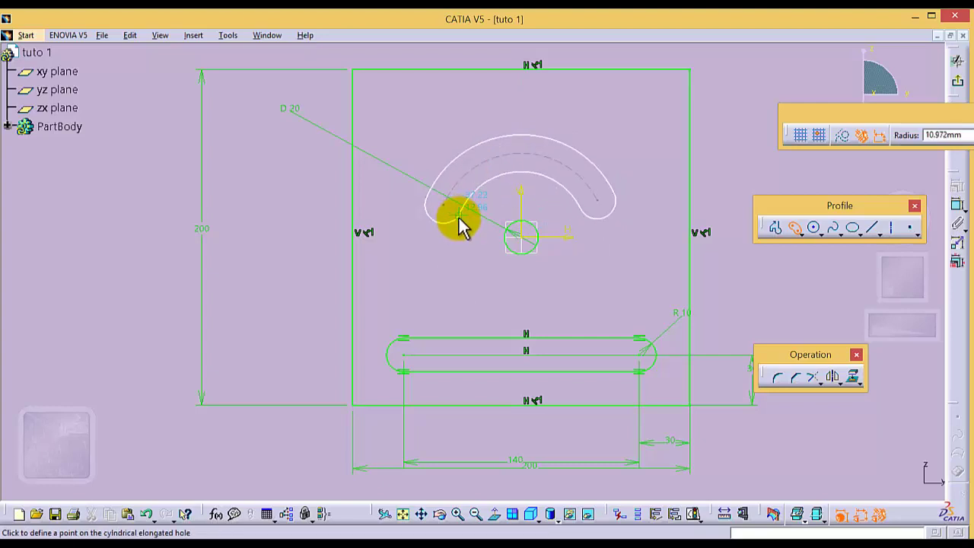
{"action": "left_click", "coordinate": [458, 217]}
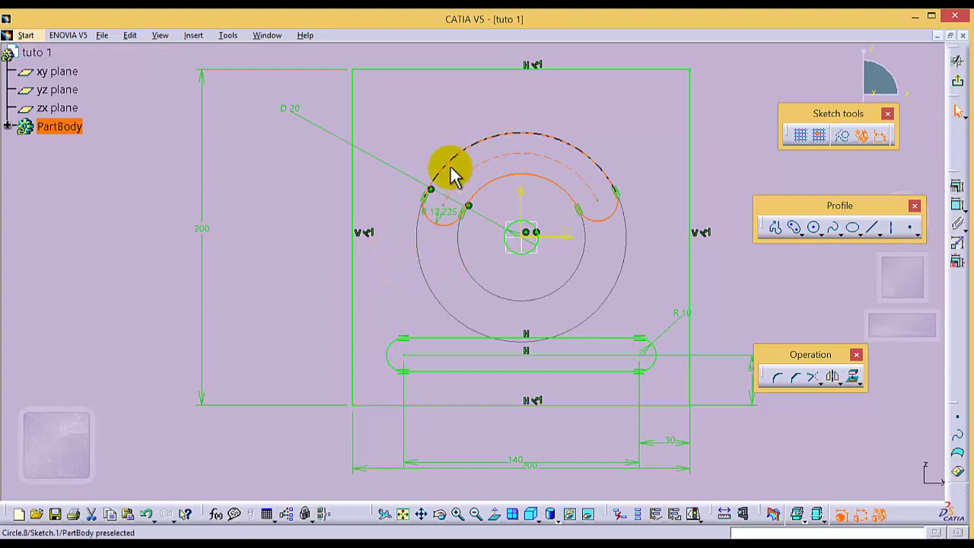
Step: Dimension the radius of the curved slot's centre arc and set it to 70 mm
{"action": "left_click", "coordinate": [293, 183]}
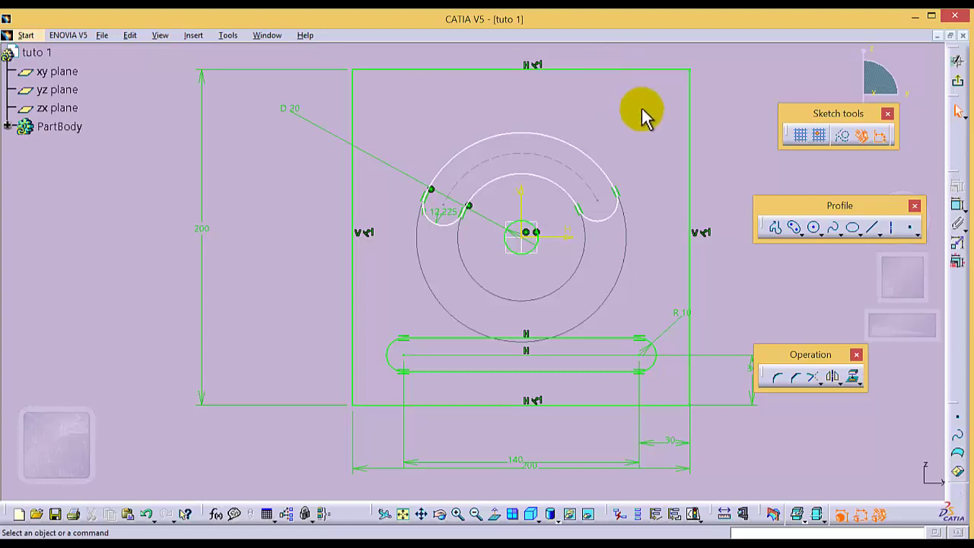
{"action": "left_click", "coordinate": [563, 162]}
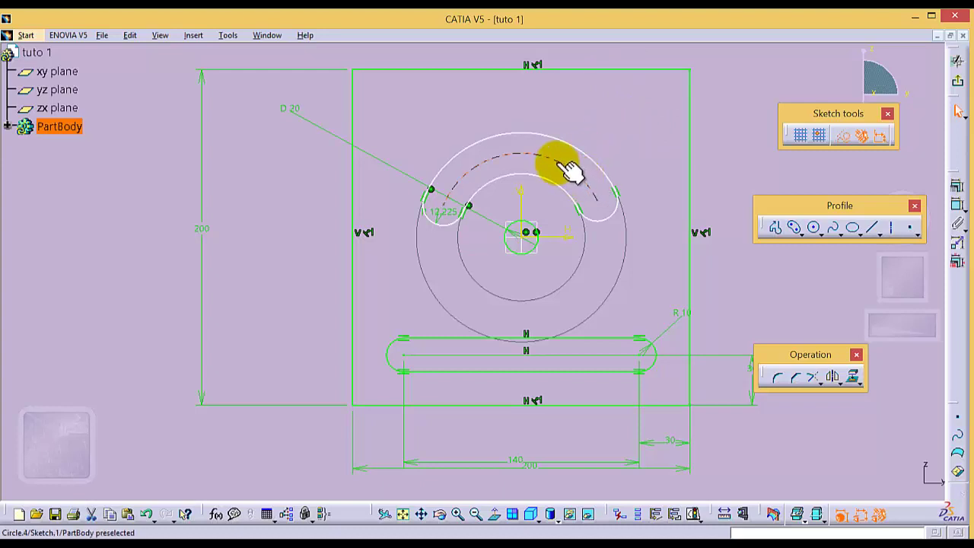
{"action": "left_click", "coordinate": [547, 163]}
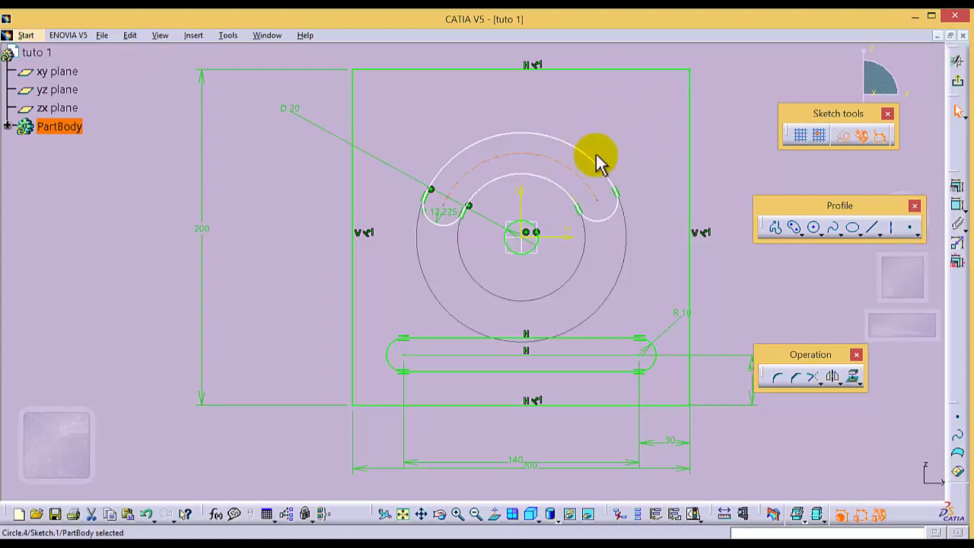
{"action": "left_click", "coordinate": [957, 207]}
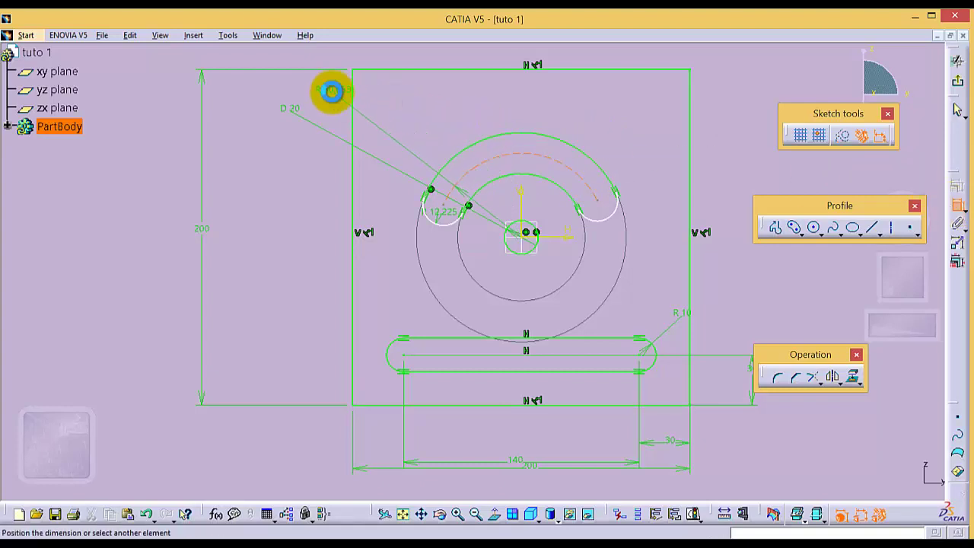
{"action": "left_click", "coordinate": [333, 90]}
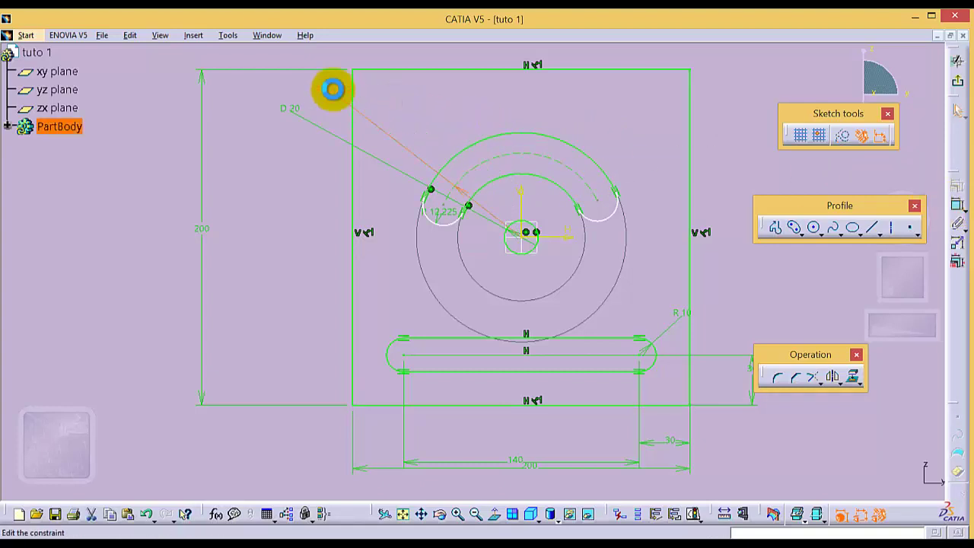
{"action": "double_click", "coordinate": [332, 89]}
{"action": "type", "text": "70"}
{"action": "key", "text": "Return"}
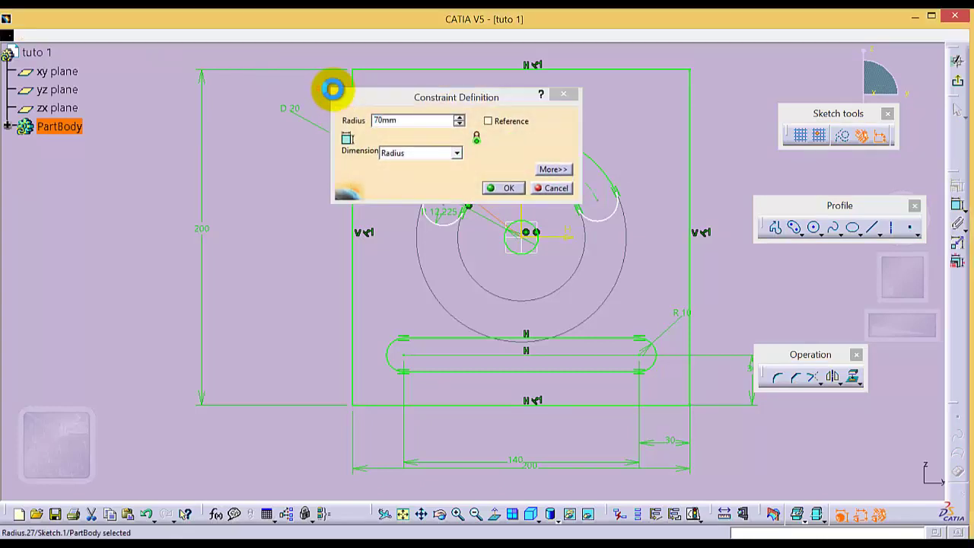
{"action": "left_click", "coordinate": [242, 188]}
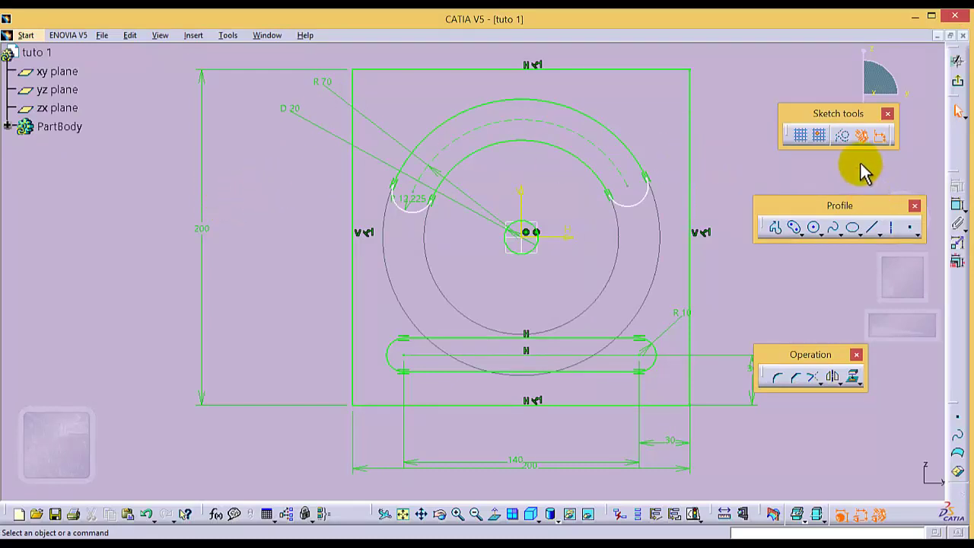
Step: Draw two construction lines from the origin, one to each end centre of the curved slot
{"action": "left_click", "coordinate": [875, 229]}
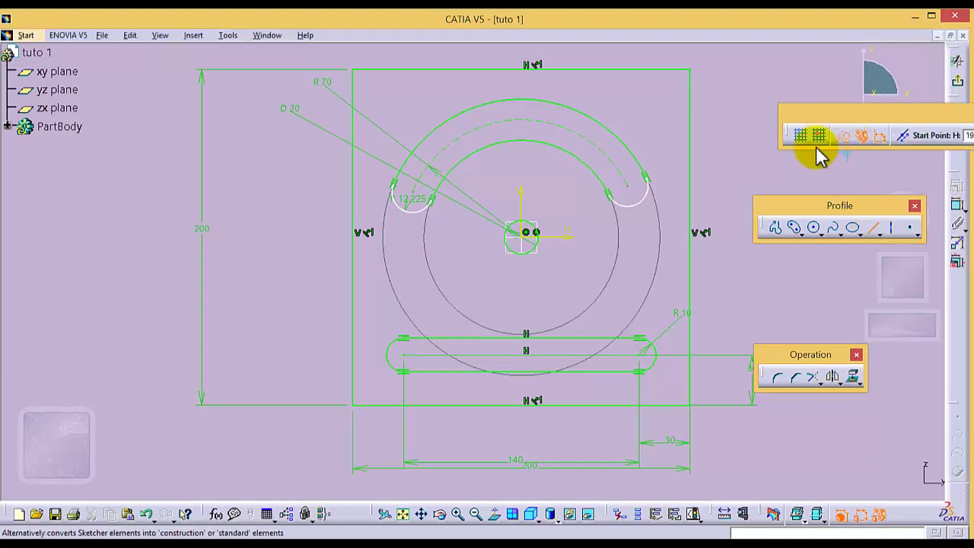
{"action": "left_click", "coordinate": [526, 232]}
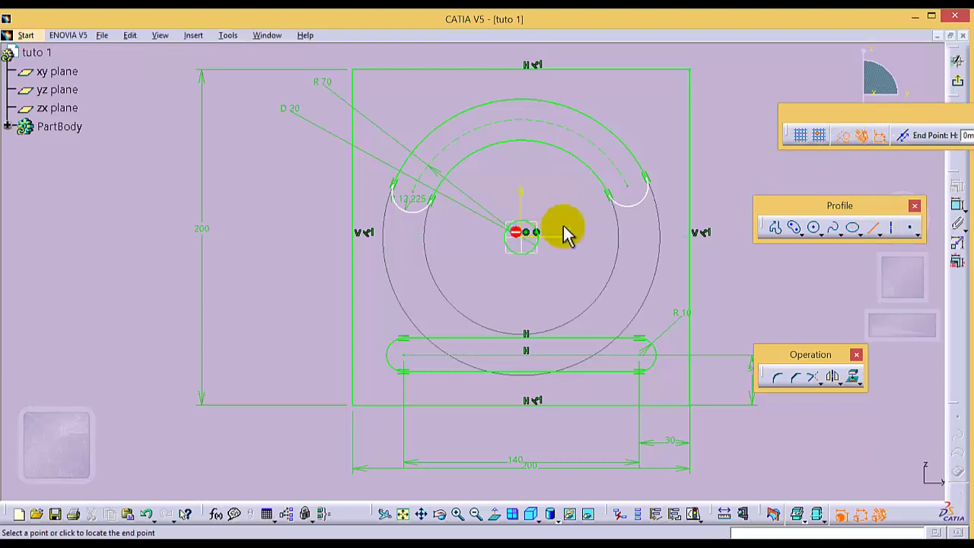
{"action": "left_click", "coordinate": [627, 186]}
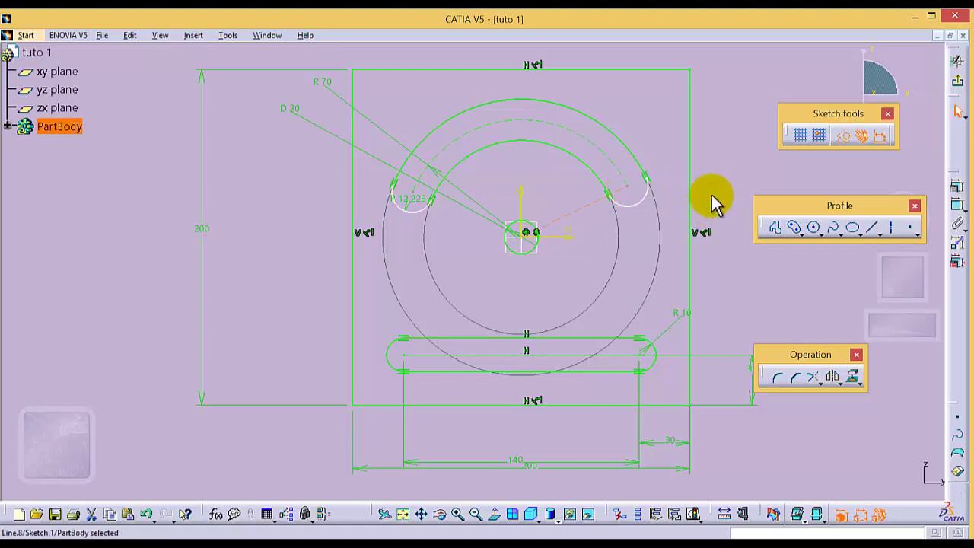
{"action": "left_click", "coordinate": [711, 193]}
{"action": "left_click", "coordinate": [874, 229]}
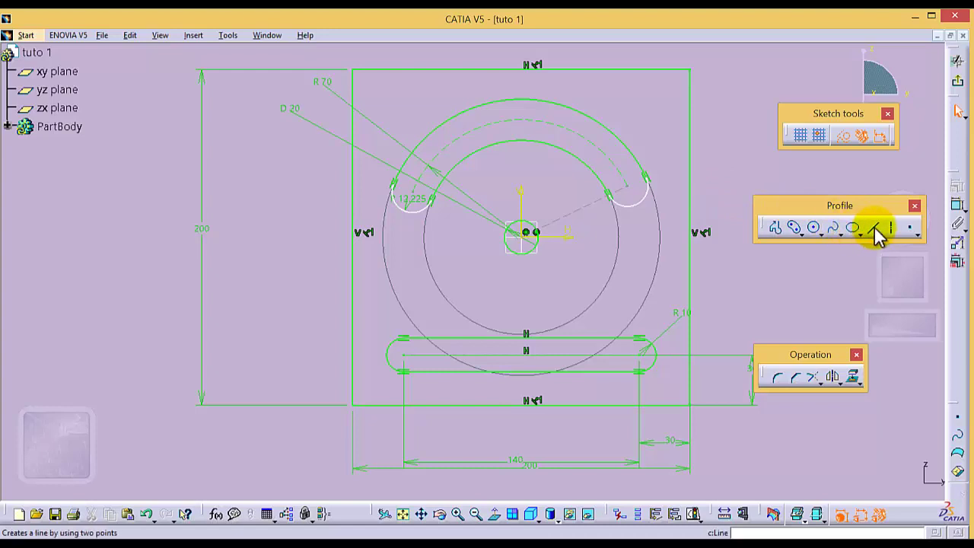
{"action": "left_click", "coordinate": [524, 235]}
{"action": "left_click", "coordinate": [412, 190]}
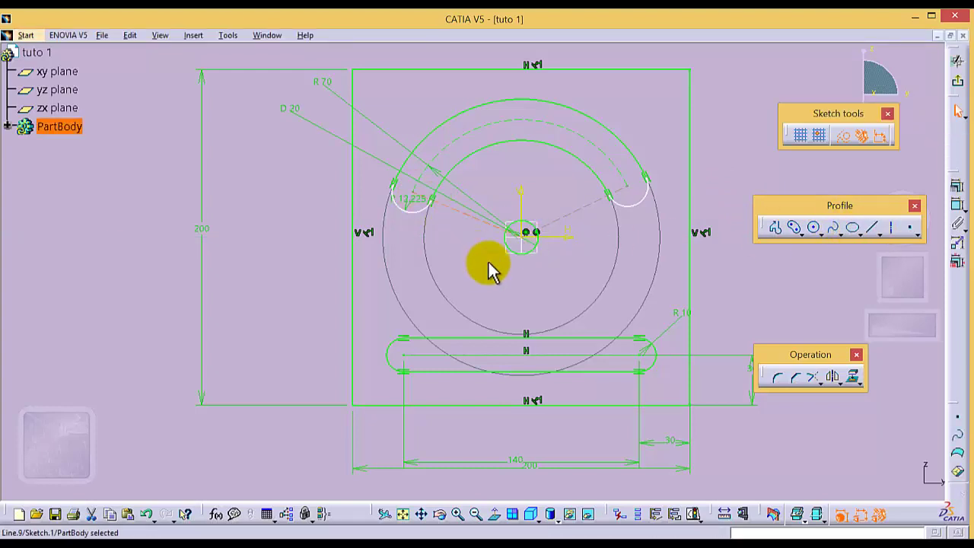
{"action": "left_click", "coordinate": [489, 276]}
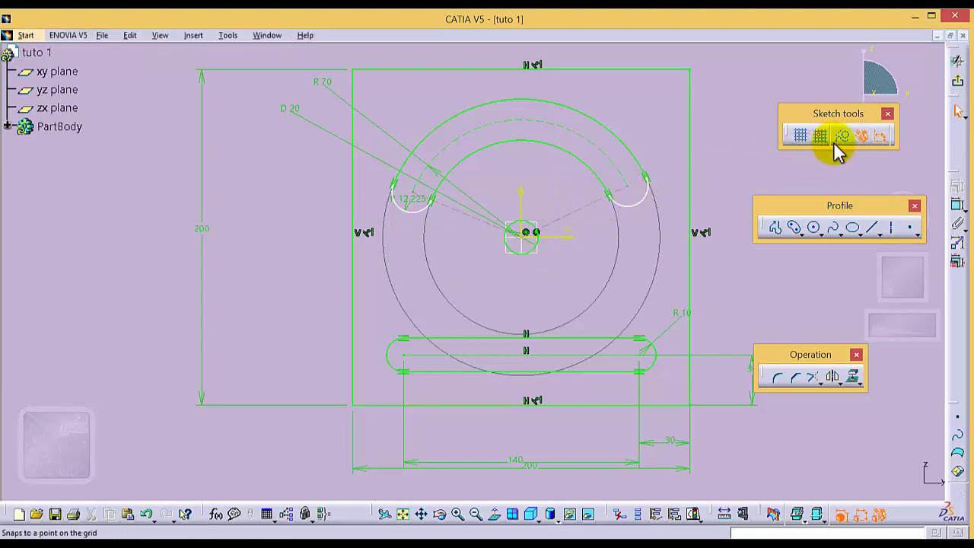
Step: Draw a horizontal construction line about 120 mm long from the origin past the square's right edge
{"action": "left_click", "coordinate": [872, 227]}
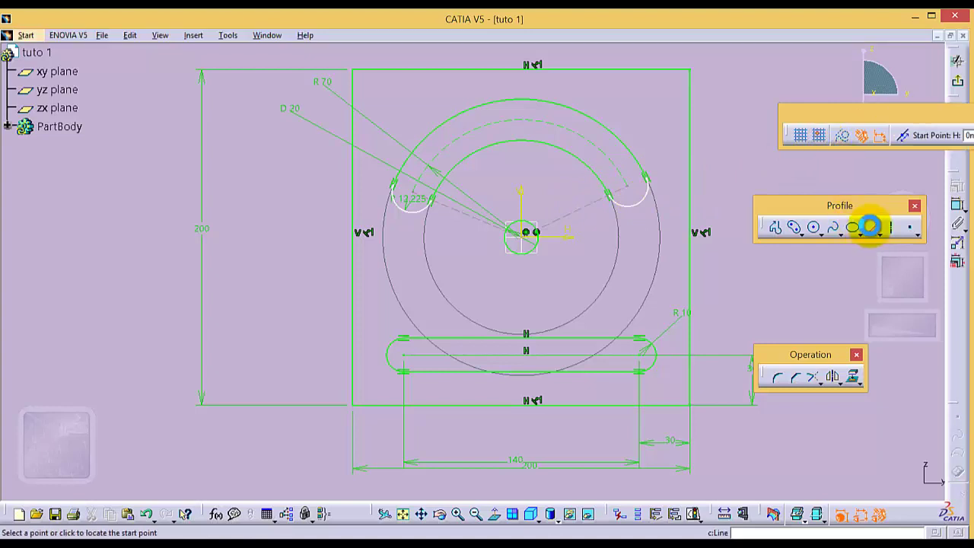
{"action": "left_click", "coordinate": [845, 137]}
{"action": "left_click", "coordinate": [526, 237]}
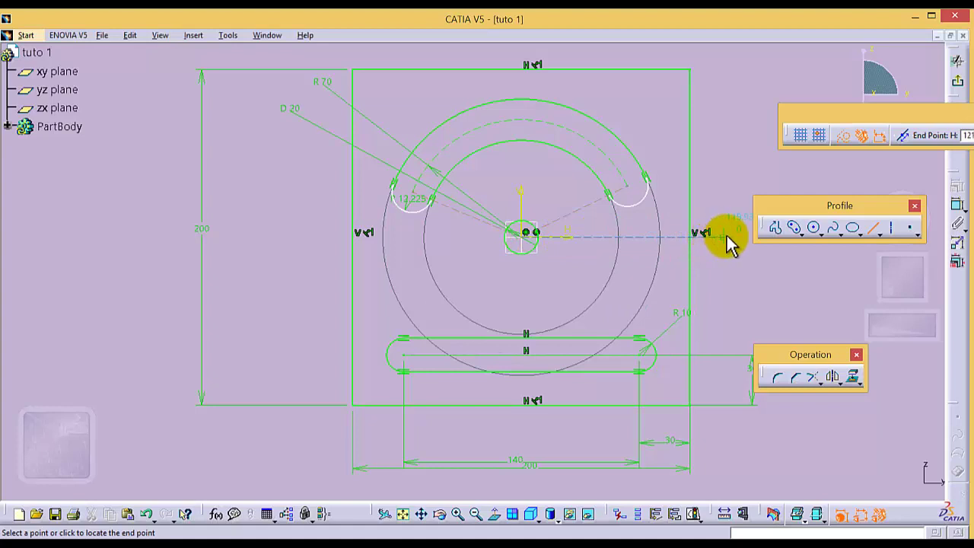
{"action": "left_click", "coordinate": [735, 261]}
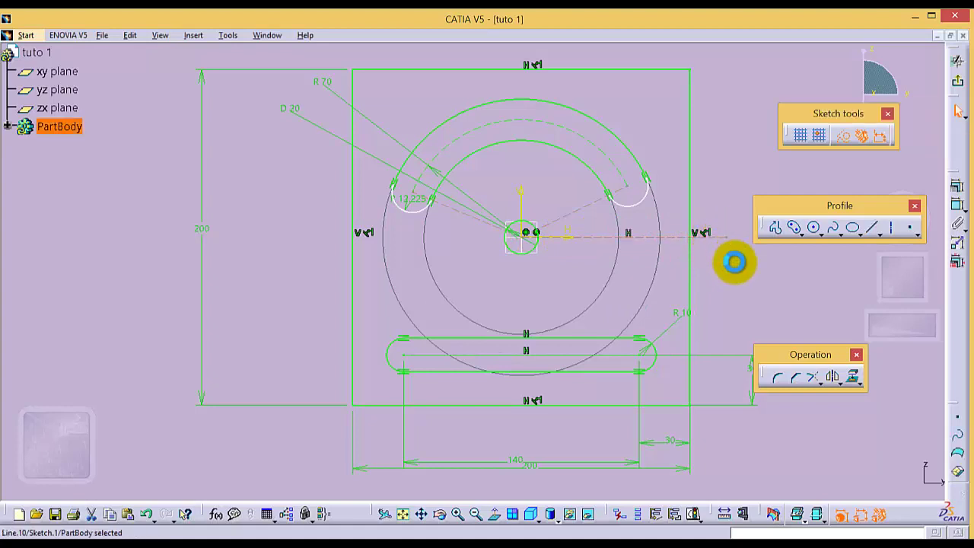
{"action": "left_click", "coordinate": [843, 137]}
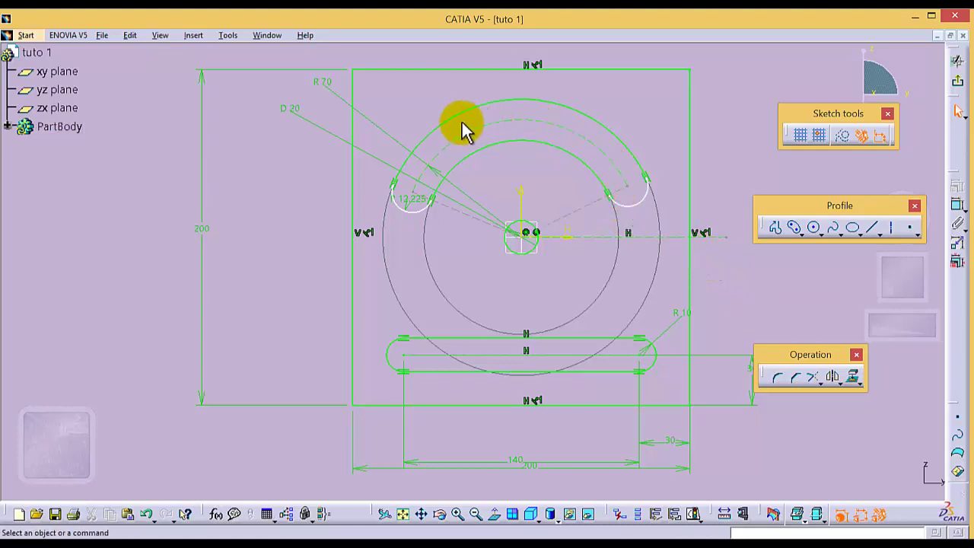
Step: Dimension the angle between the horizontal construction line and the line to the curved slot's right end centre, and set it to 35°
{"action": "left_click", "coordinate": [421, 216]}
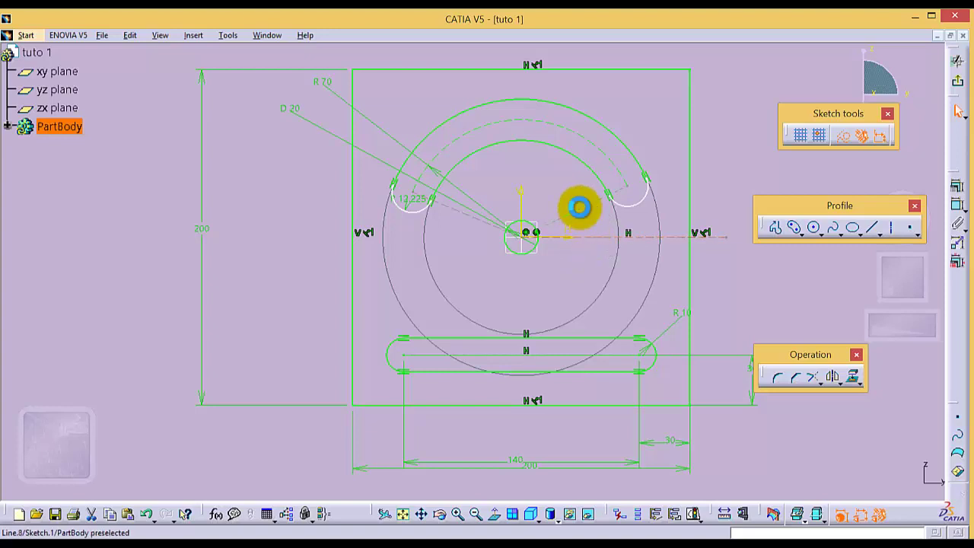
{"action": "left_click", "coordinate": [579, 207], "text": "ctrl"}
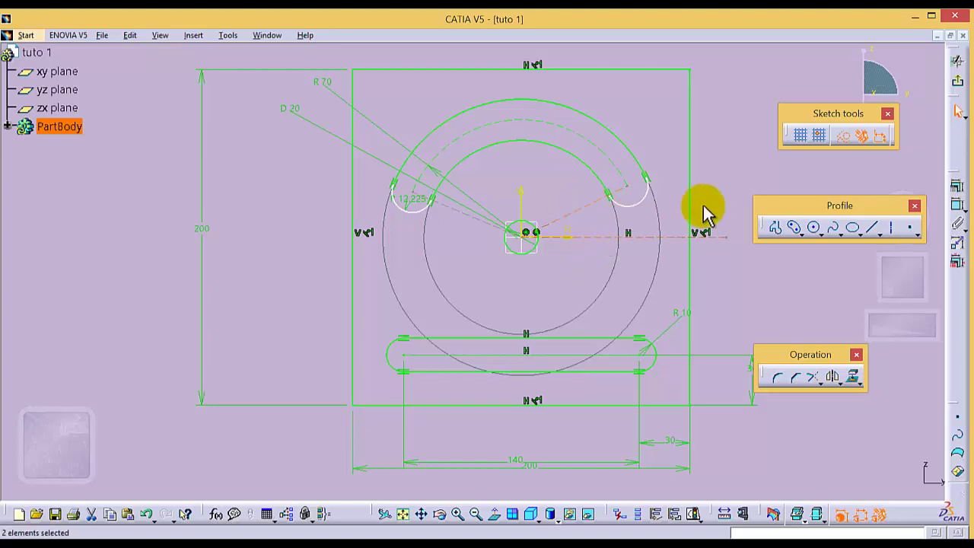
{"action": "left_click", "coordinate": [957, 204]}
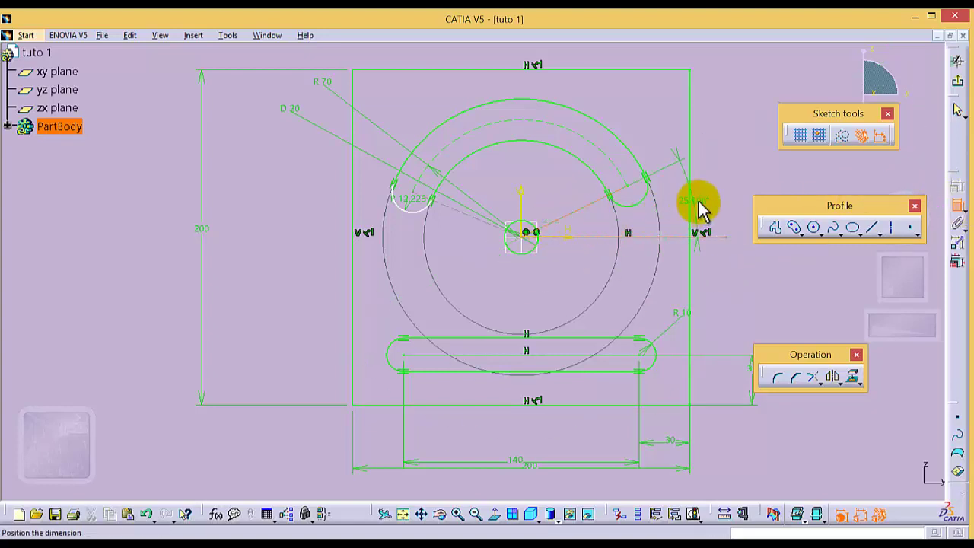
{"action": "left_click", "coordinate": [709, 203]}
{"action": "double_click", "coordinate": [714, 191]}
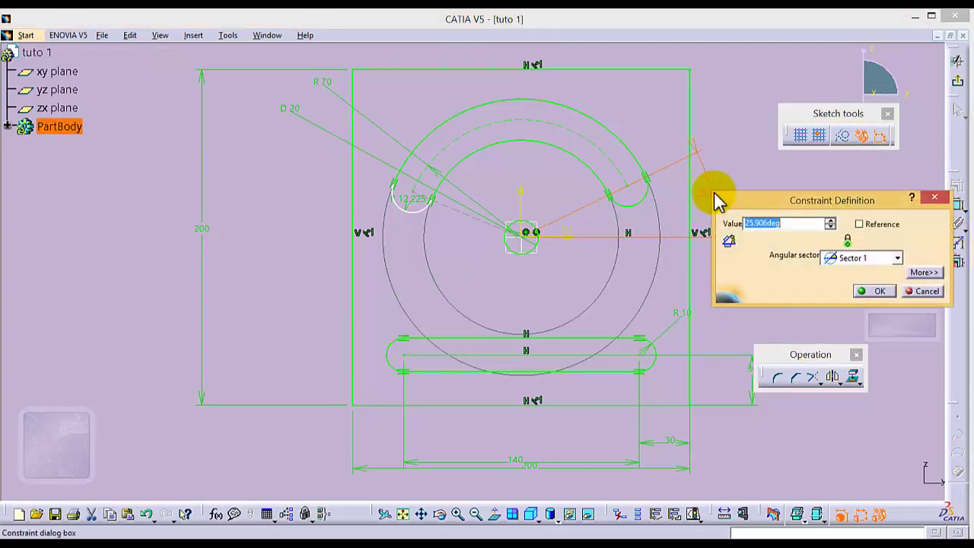
{"action": "key", "text": "Return"}
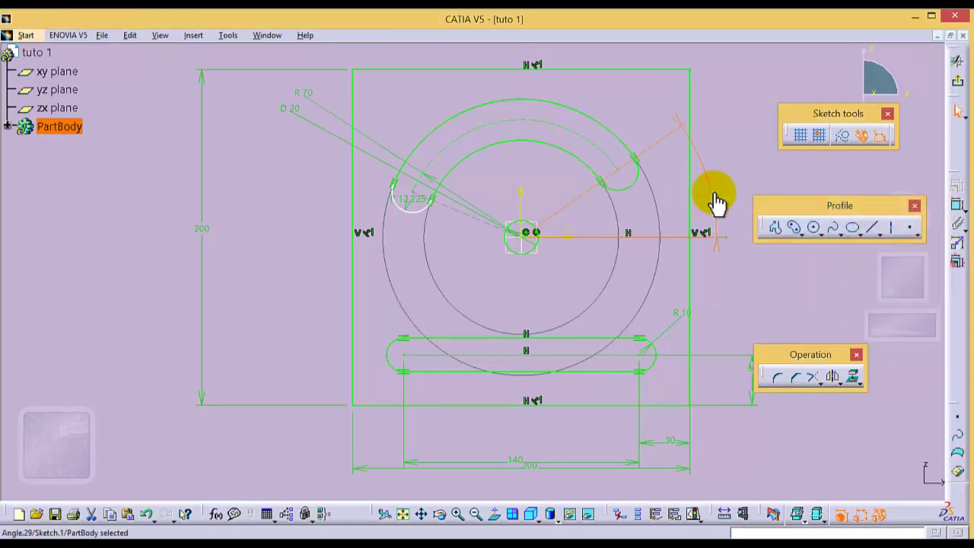
{"action": "left_click", "coordinate": [724, 185]}
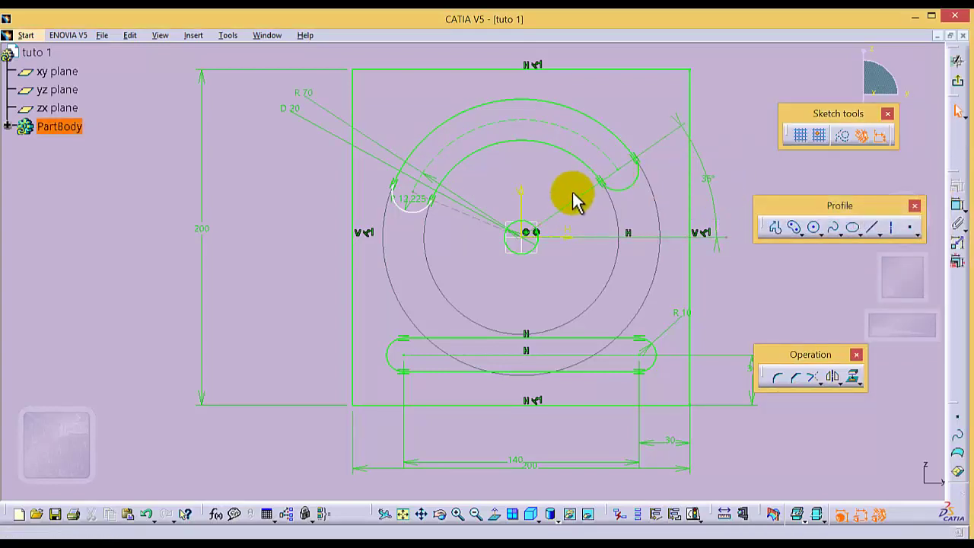
Step: Dimension the angle between the two construction lines to the curved slot's end centres, placing it above the slot
{"action": "left_click", "coordinate": [457, 209]}
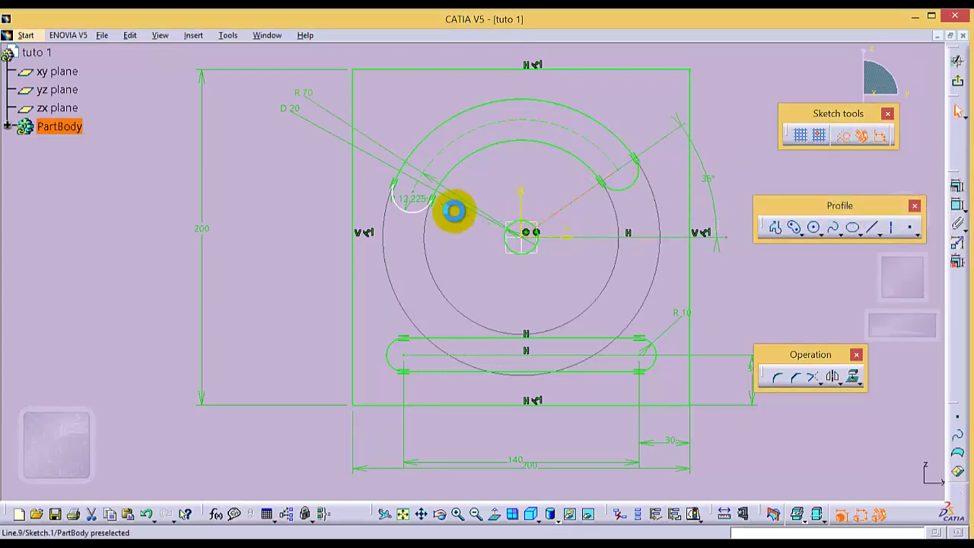
{"action": "left_click", "coordinate": [469, 272]}
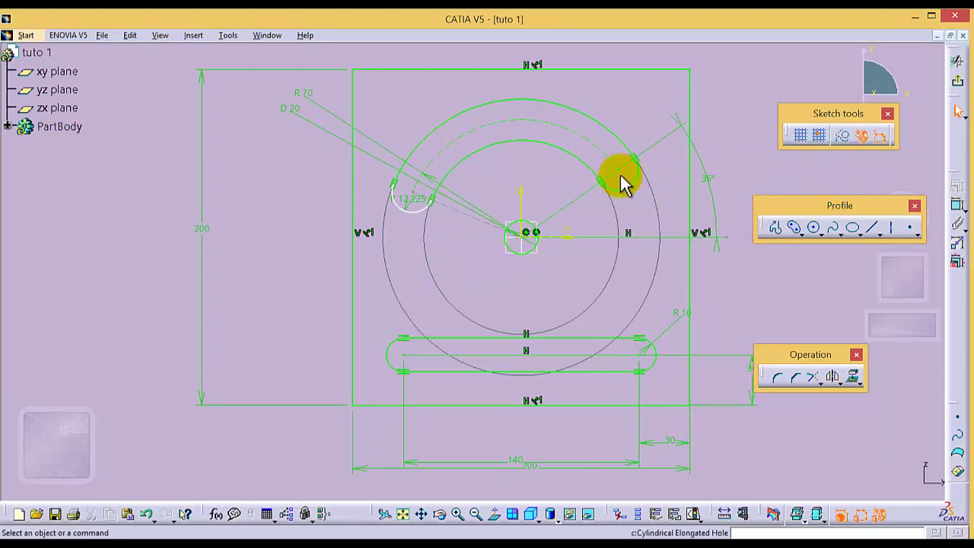
{"action": "left_click", "coordinate": [580, 195]}
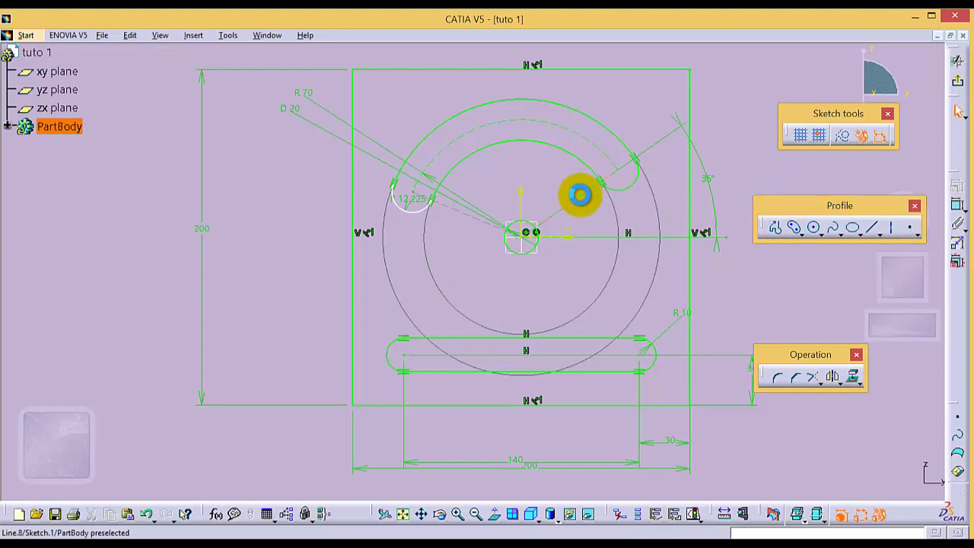
{"action": "left_click", "coordinate": [456, 211], "text": "ctrl"}
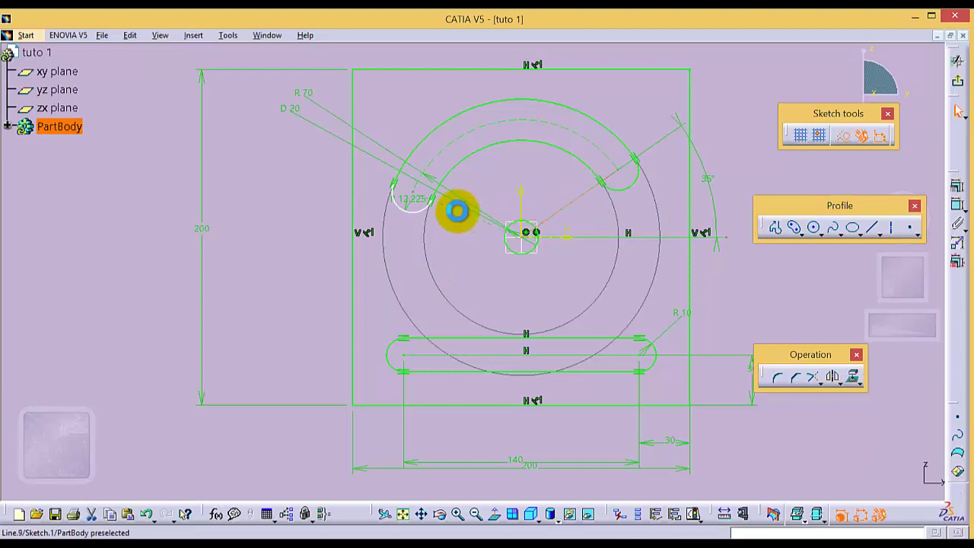
{"action": "left_click", "coordinate": [948, 205]}
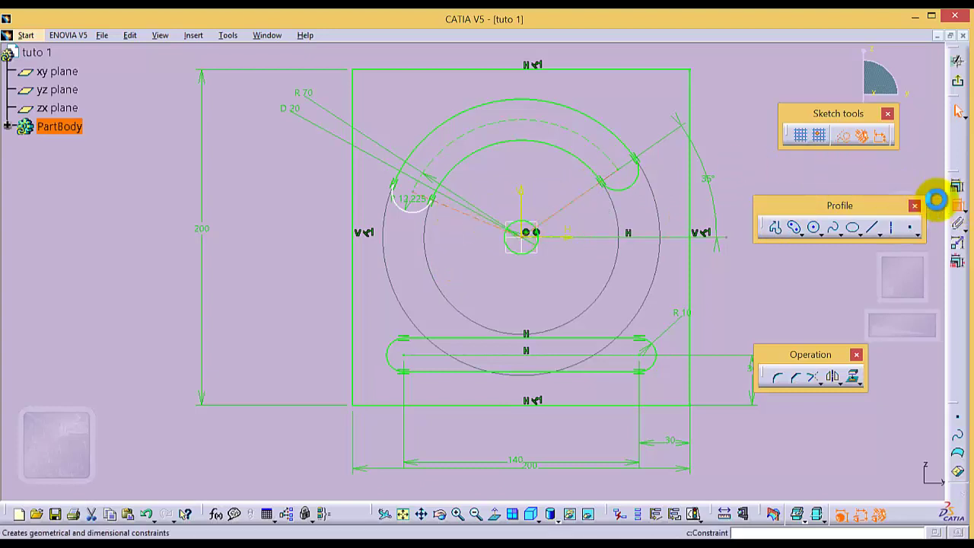
{"action": "left_click", "coordinate": [524, 79]}
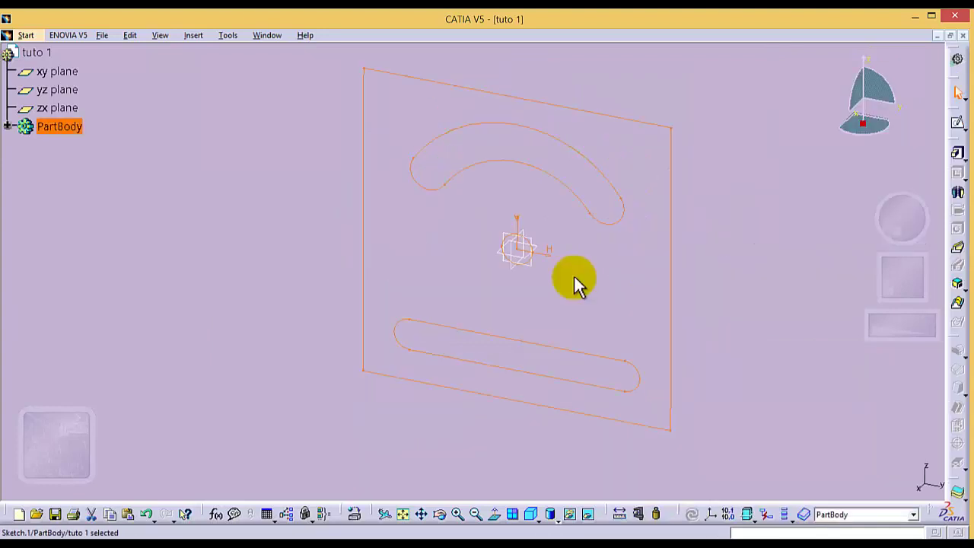